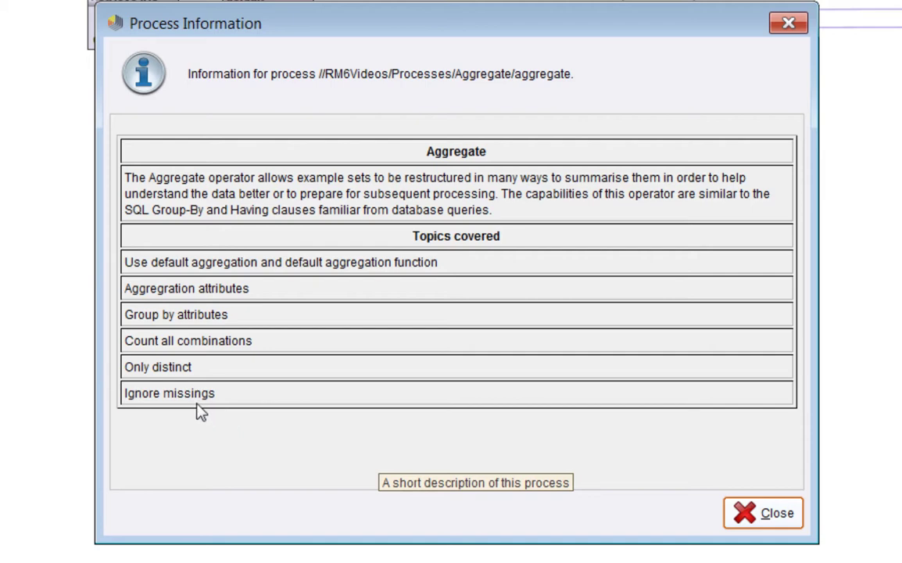
# - Review the Retrieve Iris, default Aggregate, Discretize and count-and-average settings, ending on default
pyautogui.click(766, 515)
pyautogui.click(147, 15)
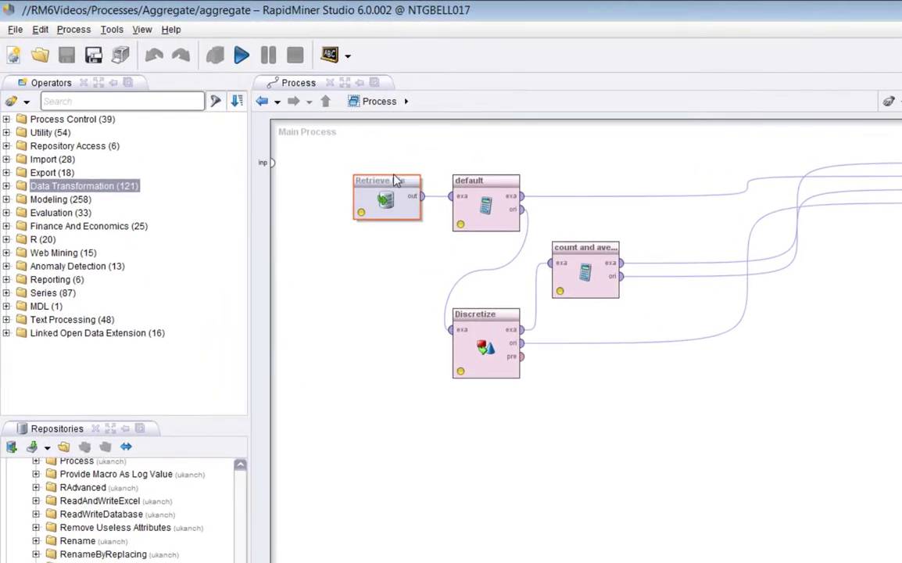
pyautogui.click(455, 181)
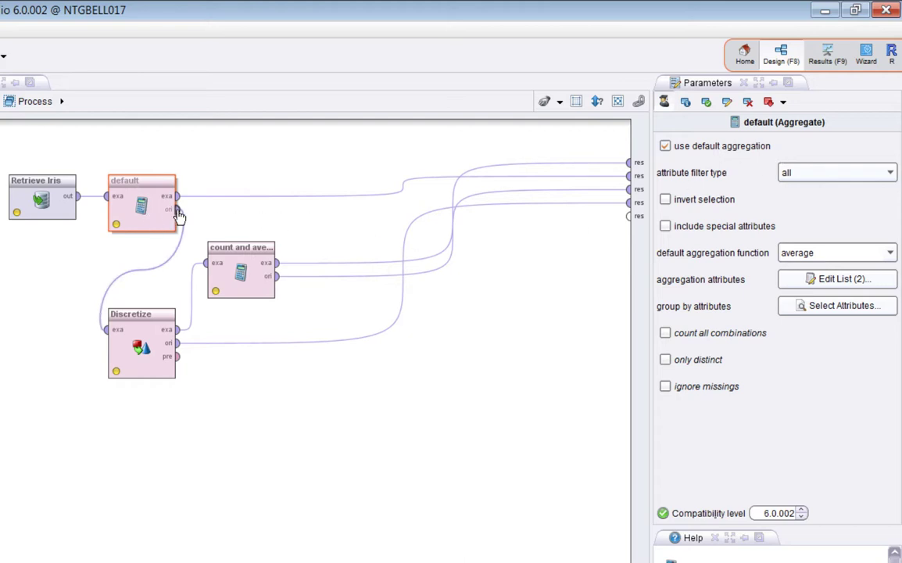
pyautogui.click(129, 341)
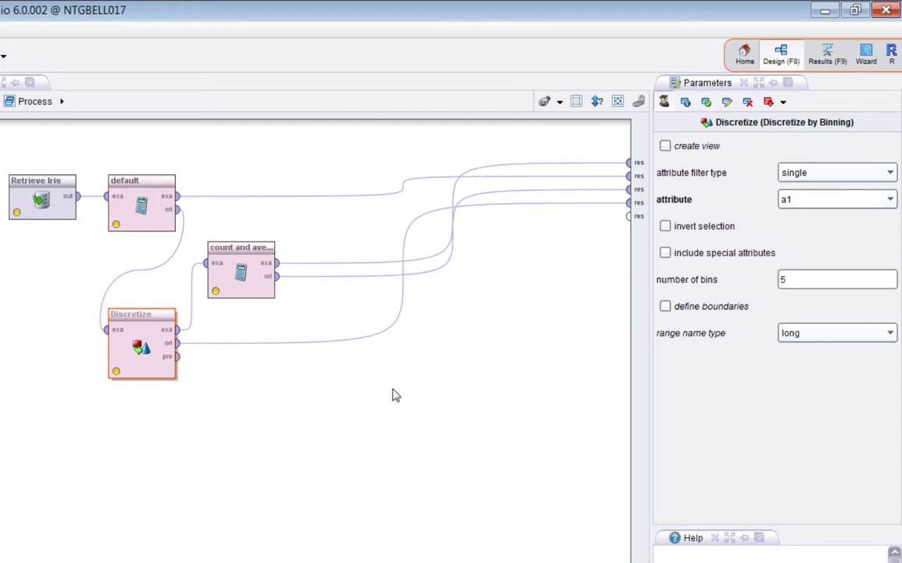
pyautogui.click(233, 271)
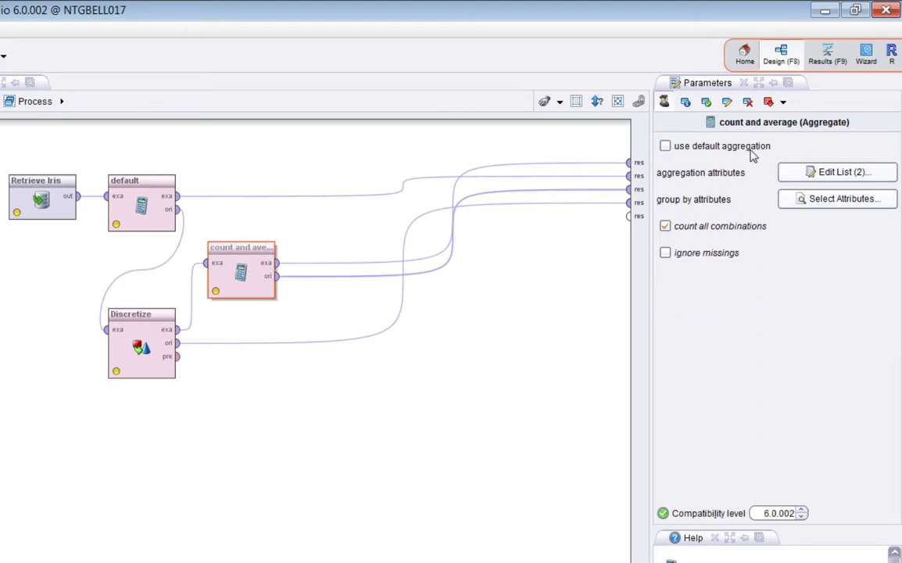
pyautogui.click(144, 206)
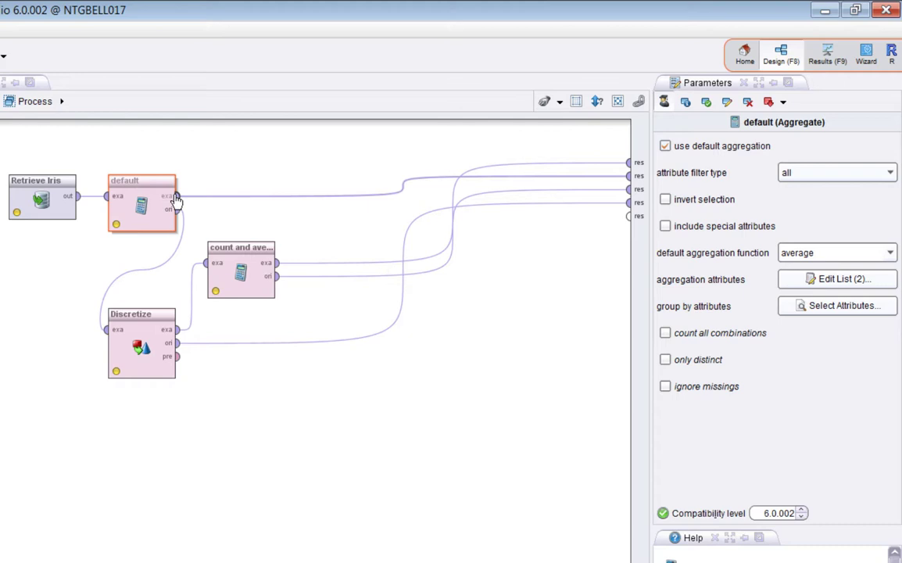
# - Break after the default Aggregate, run, and view its one-row result (count 150, averages)
pyautogui.rightClick(137, 207)
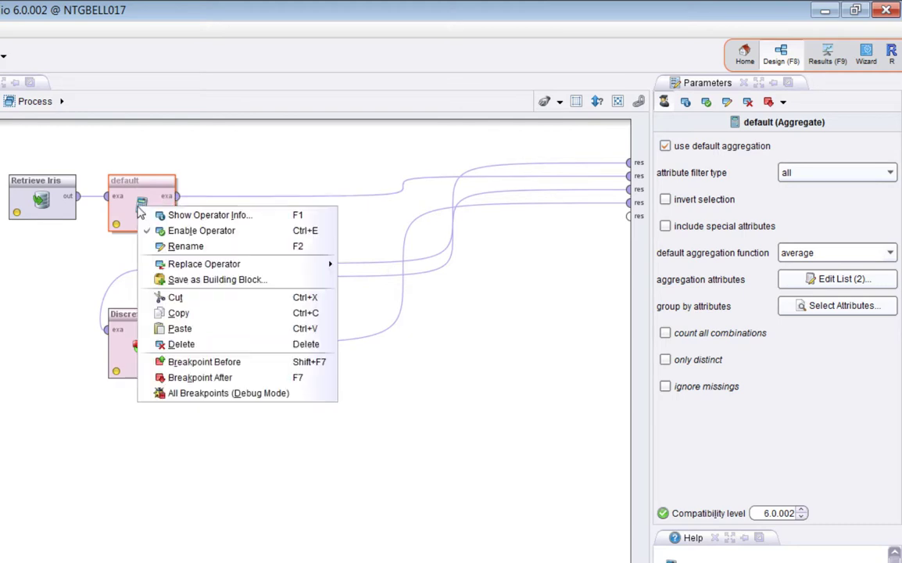
pyautogui.click(195, 376)
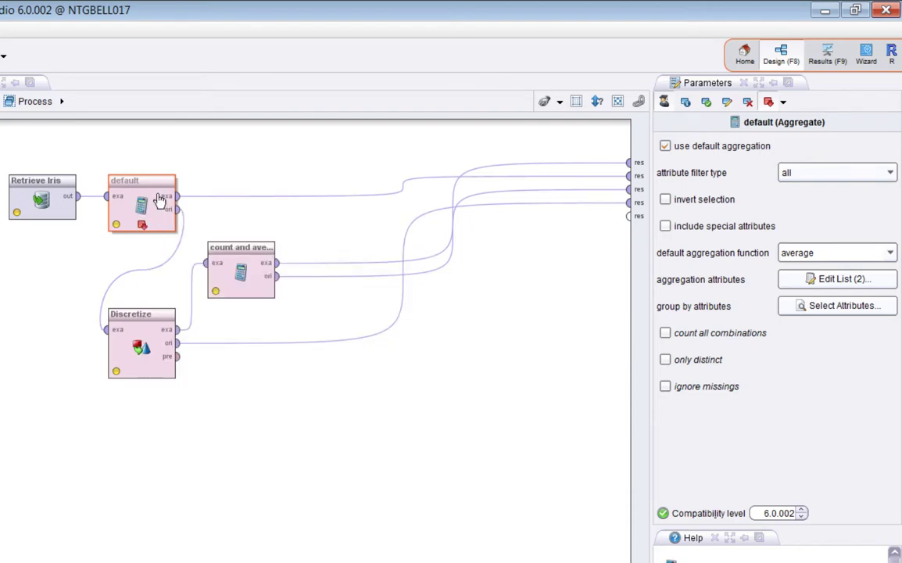
pyautogui.press('F11')
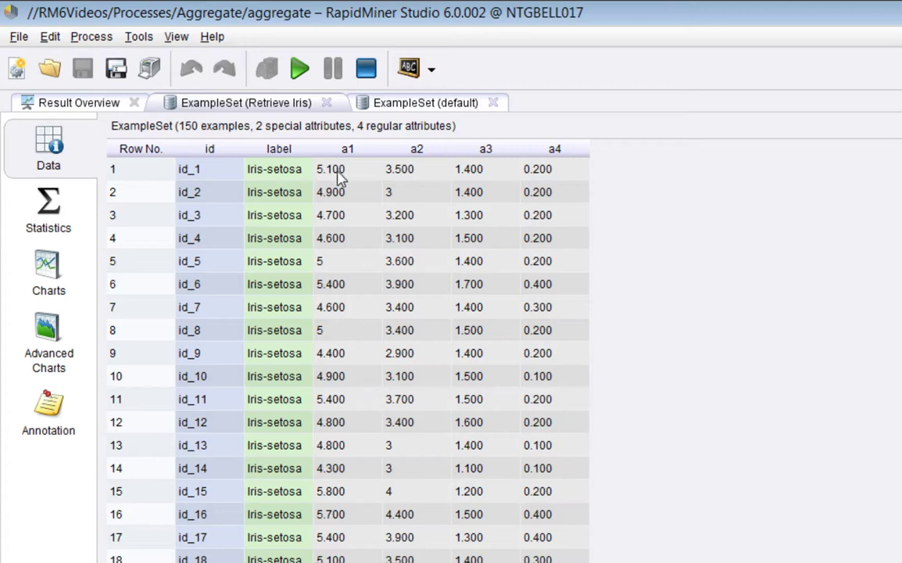
pyautogui.click(416, 106)
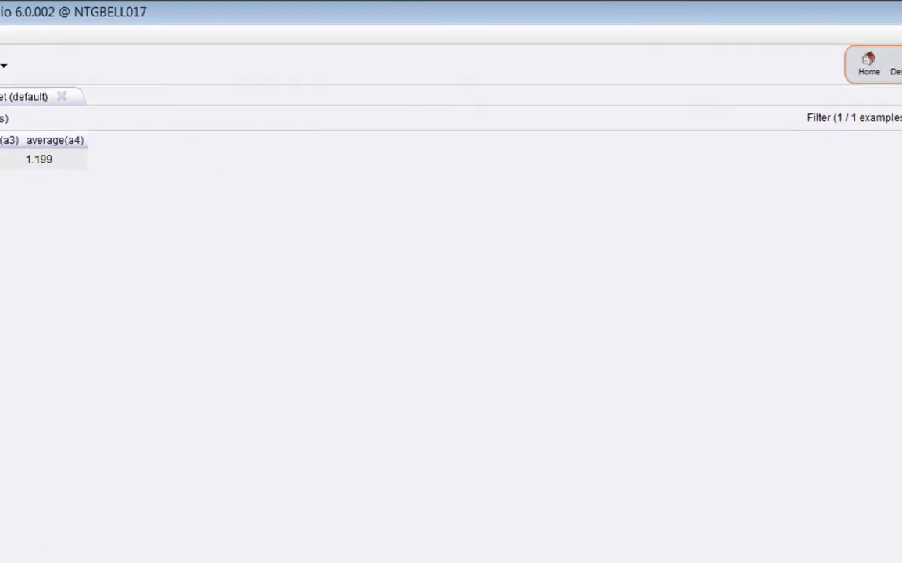
# - Back in Design, check the attribute filter type (all) and default aggregation function (average) options
pyautogui.press('F8')
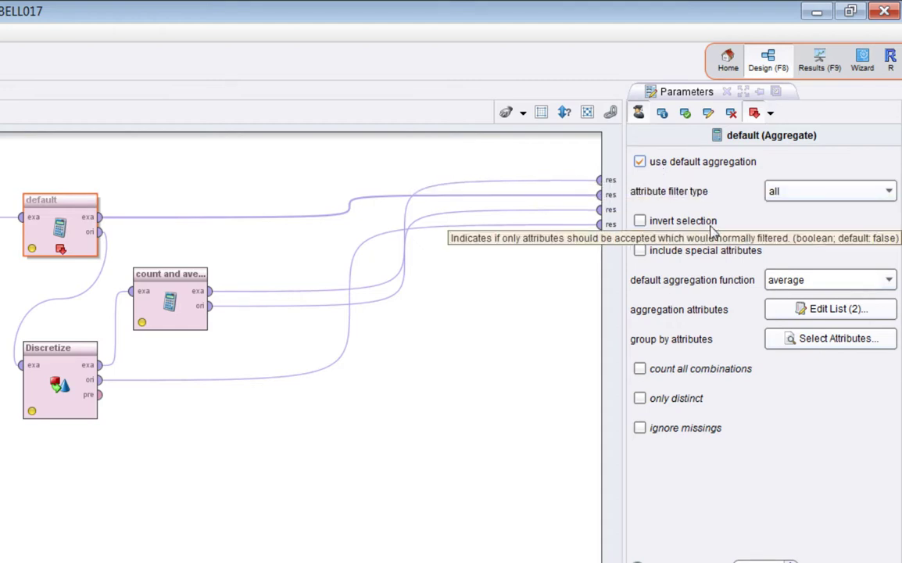
pyautogui.click(799, 193)
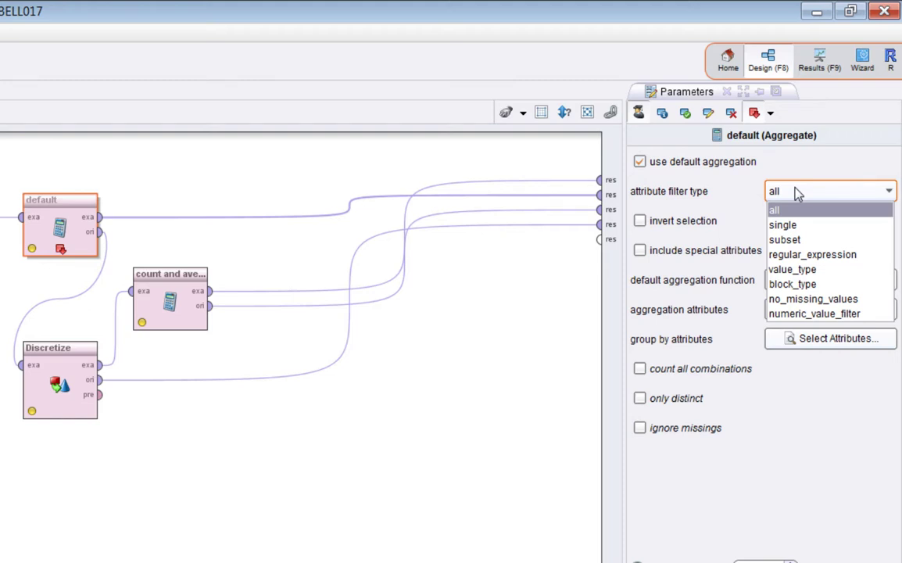
pyautogui.click(798, 193)
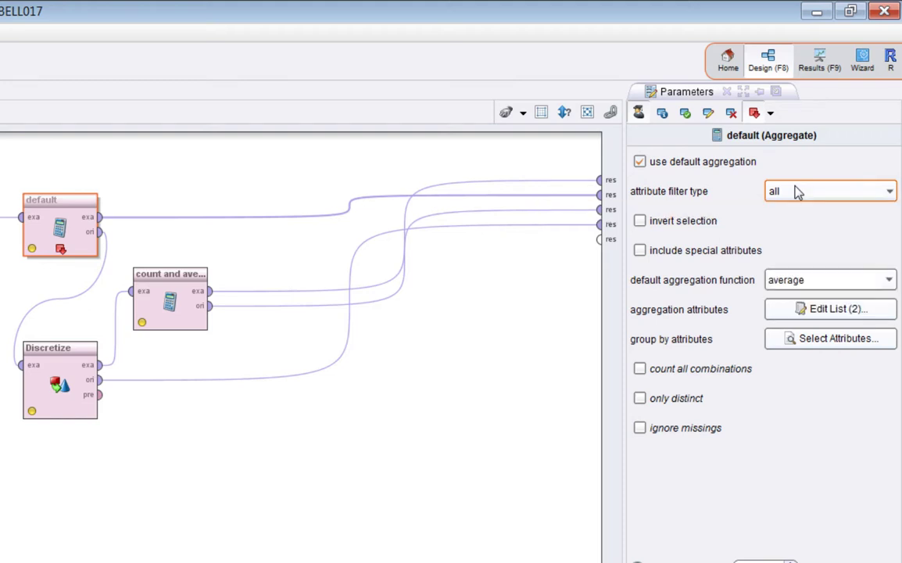
pyautogui.click(799, 194)
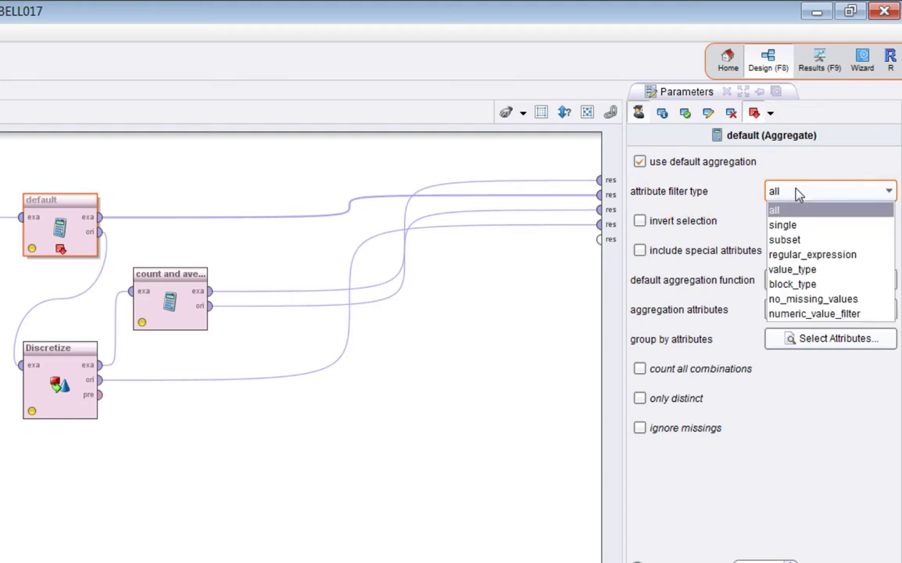
pyautogui.click(733, 193)
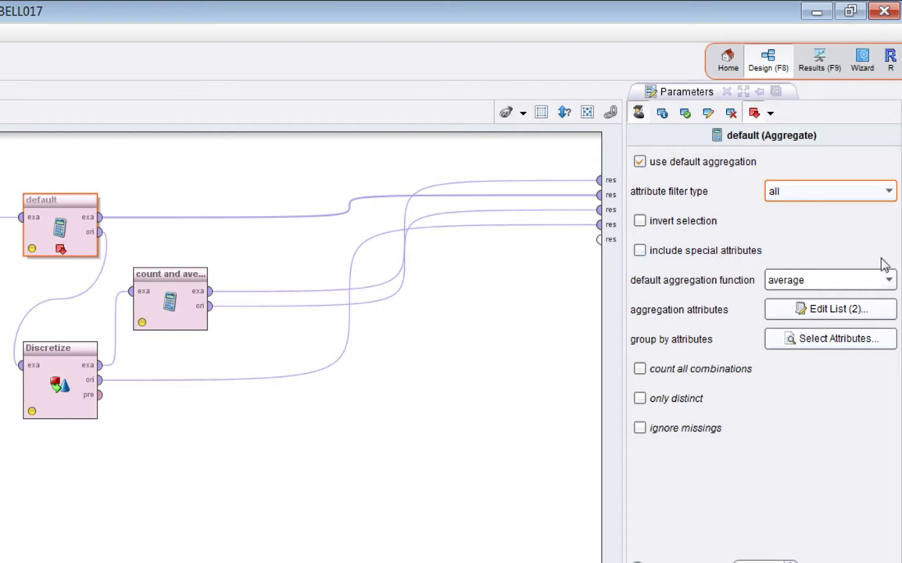
pyautogui.click(888, 281)
pyautogui.click(891, 284)
# - Inspect the group-by choices and the a2 count/average aggregation list without changing them
pyautogui.click(781, 341)
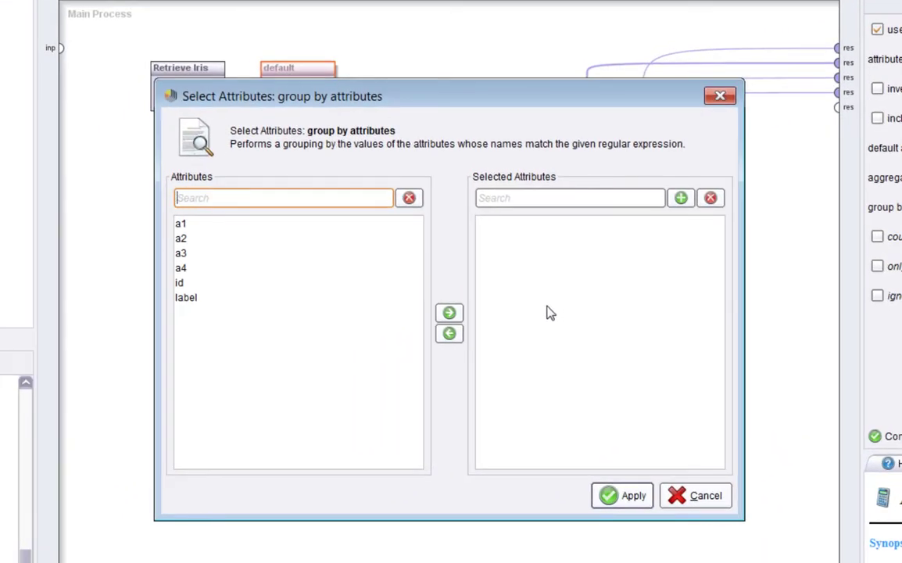
pyautogui.click(696, 500)
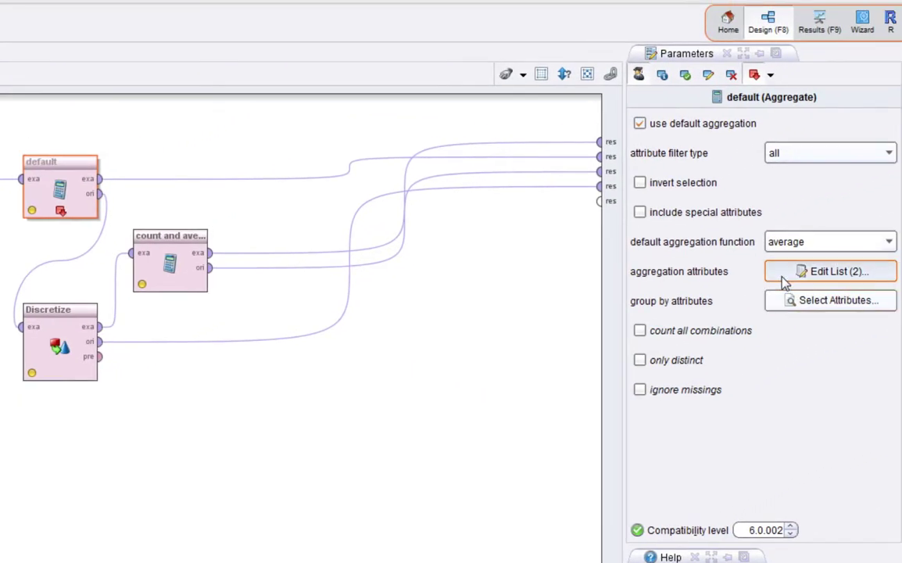
pyautogui.click(784, 280)
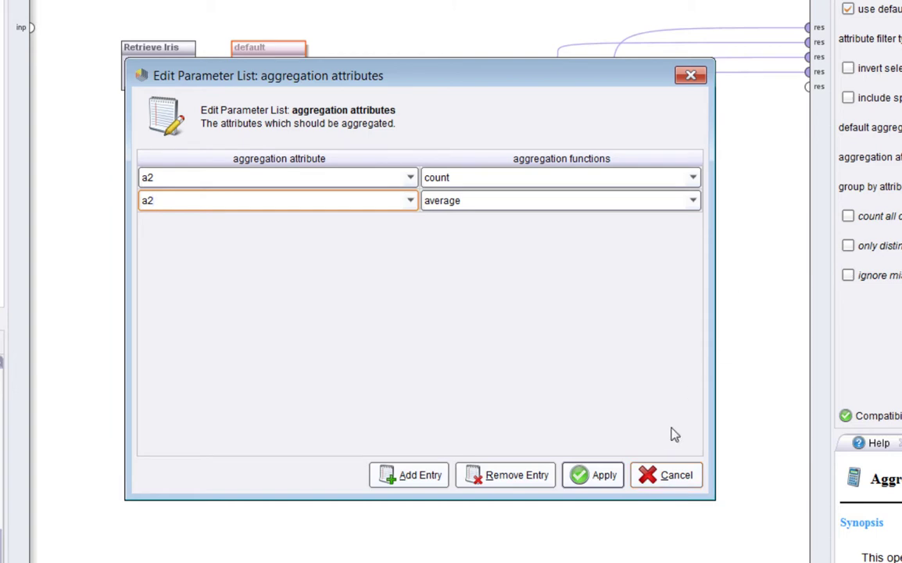
pyautogui.click(648, 485)
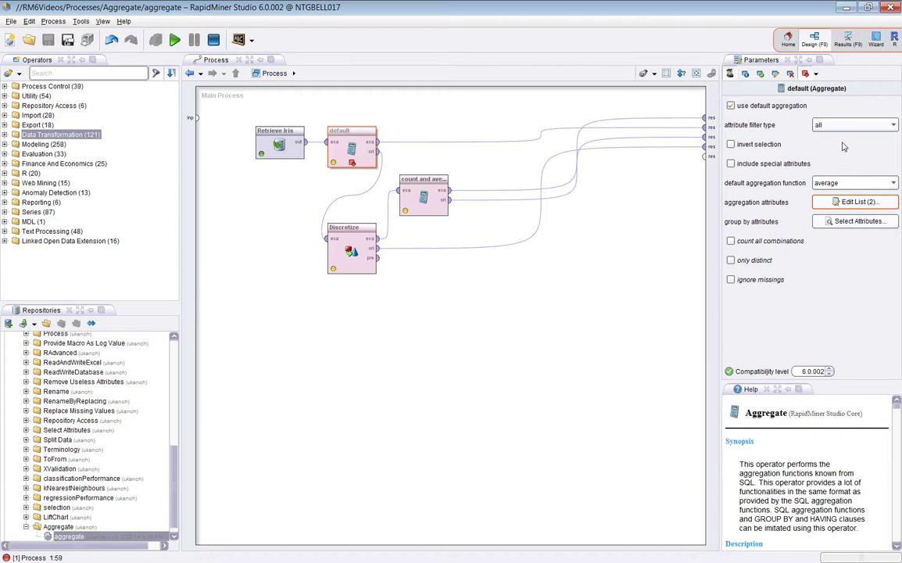
pyautogui.click(857, 221)
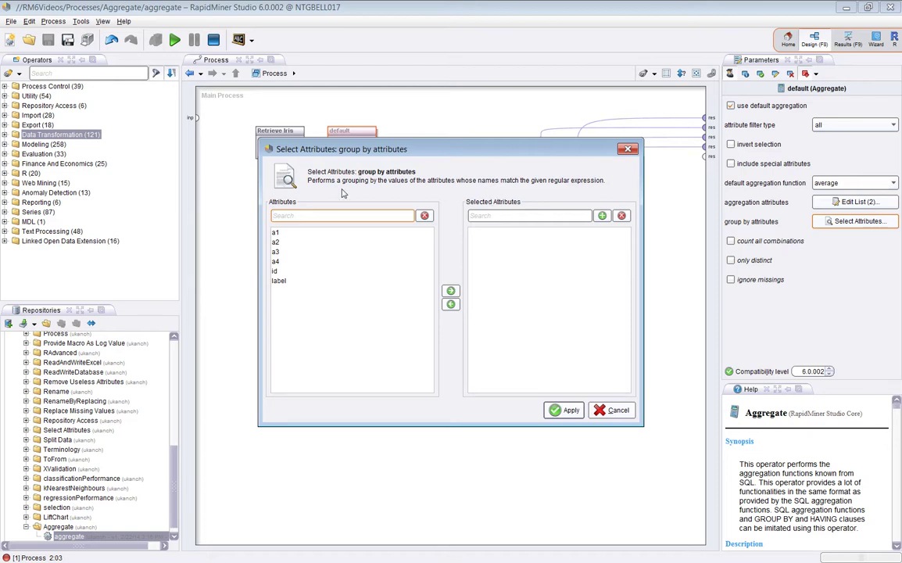
pyautogui.click(598, 411)
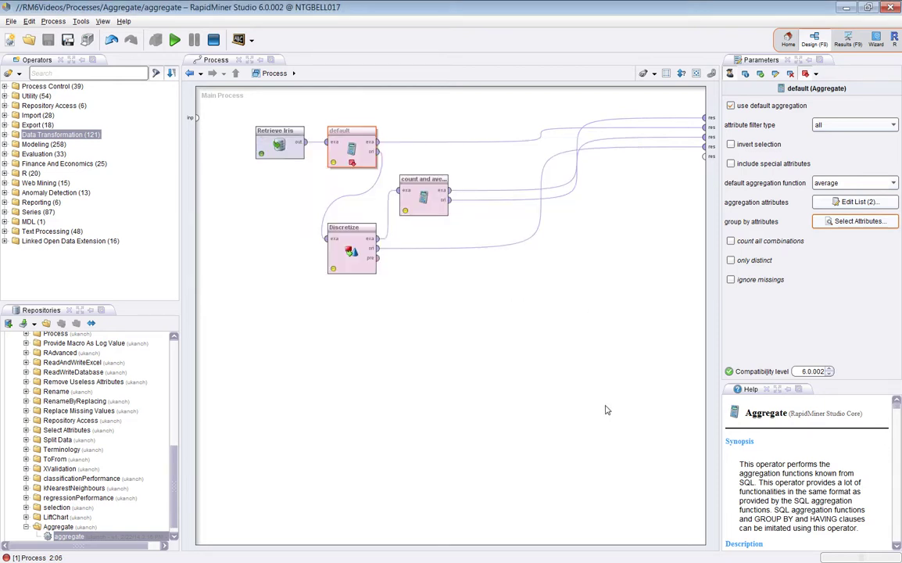
pyautogui.click(851, 202)
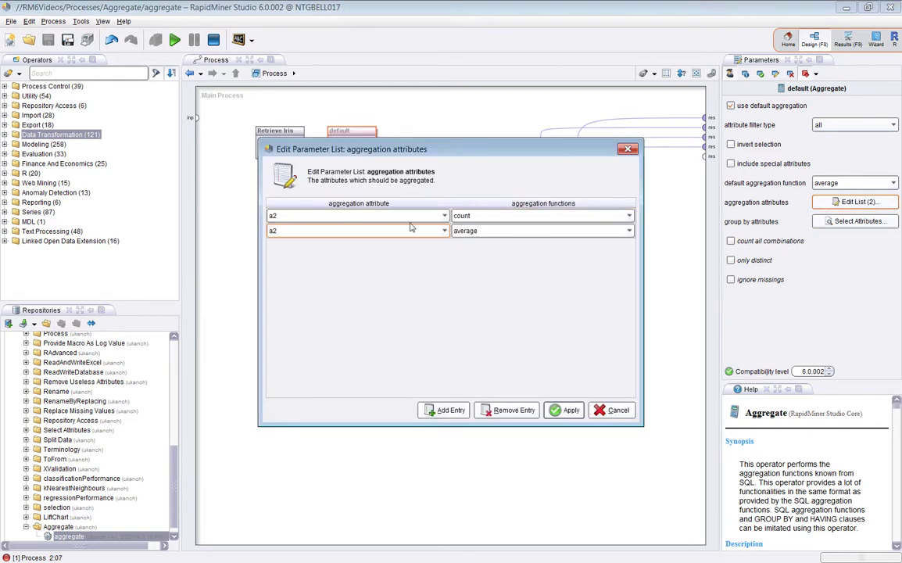
pyautogui.click(493, 219)
pyautogui.click(630, 234)
pyautogui.moveTo(627, 257)
pyautogui.mouseDown()
pyautogui.moveTo(627, 308)
pyautogui.moveTo(628, 266)
pyautogui.mouseUp()
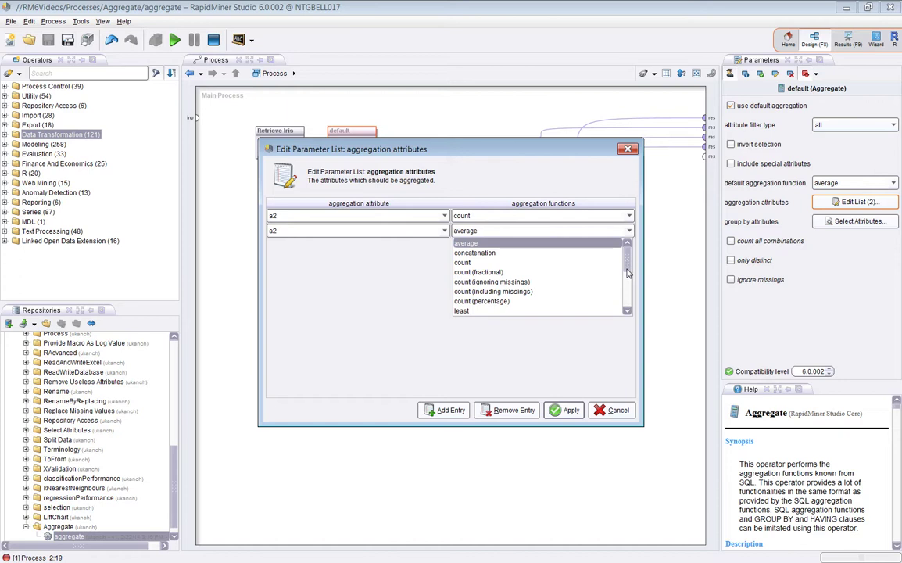
pyautogui.click(565, 329)
pyautogui.click(613, 410)
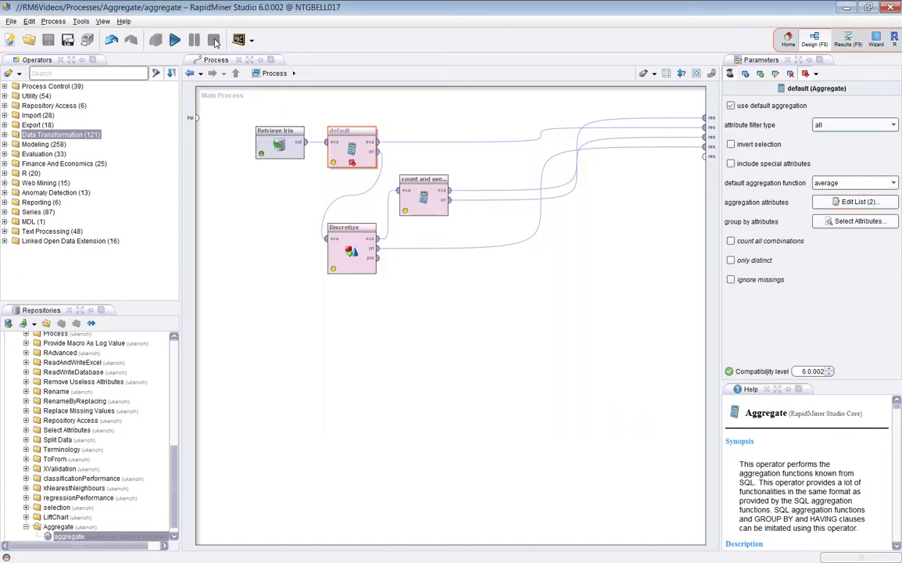
# - Rerun and inspect the aggregate cells: count(a2) 150, average(a2) 3.054, and other averages
pyautogui.click(174, 41)
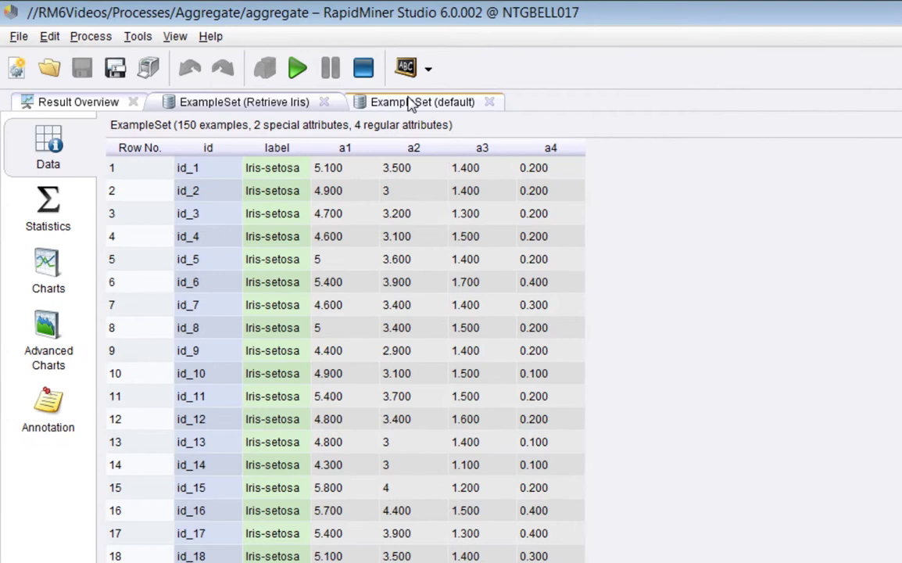
pyautogui.click(243, 61)
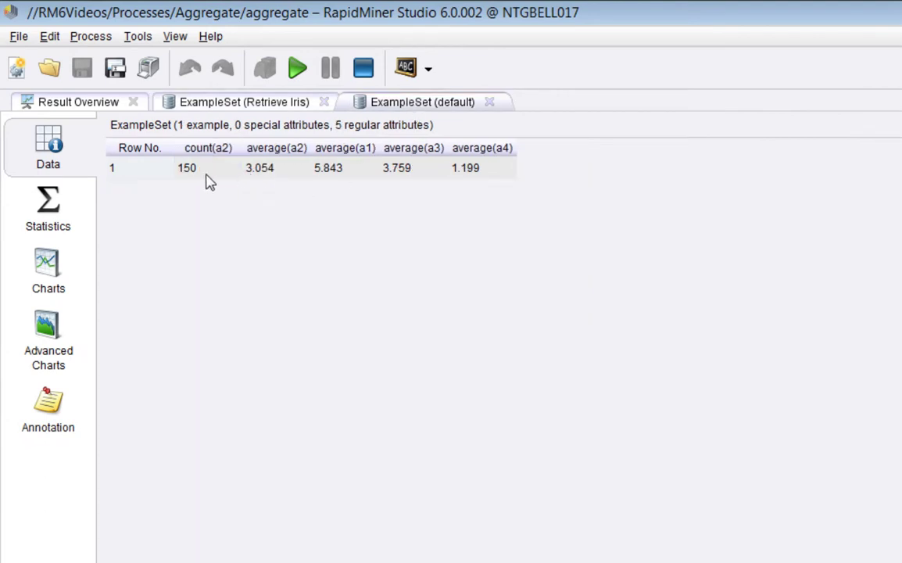
pyautogui.moveTo(328, 175); pyautogui.dragTo(482, 175)
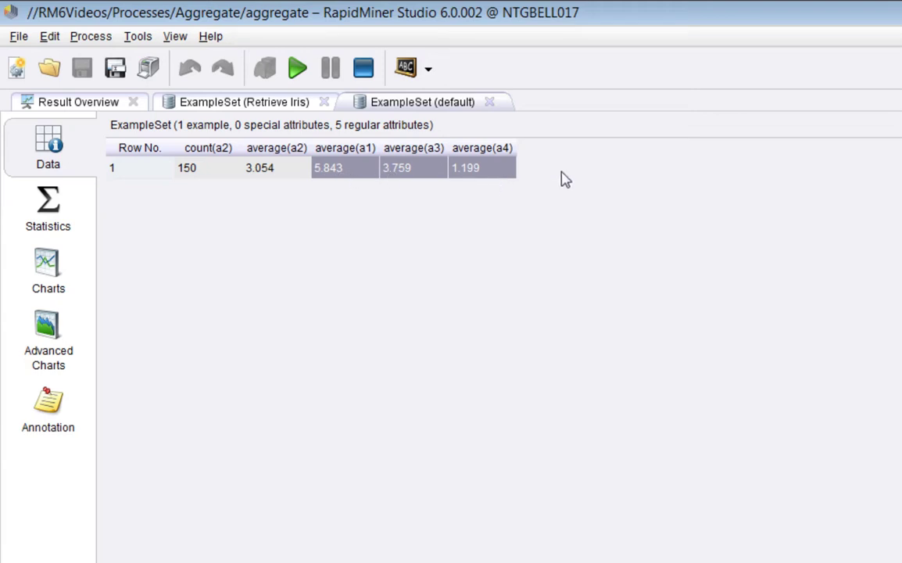
pyautogui.click(277, 179)
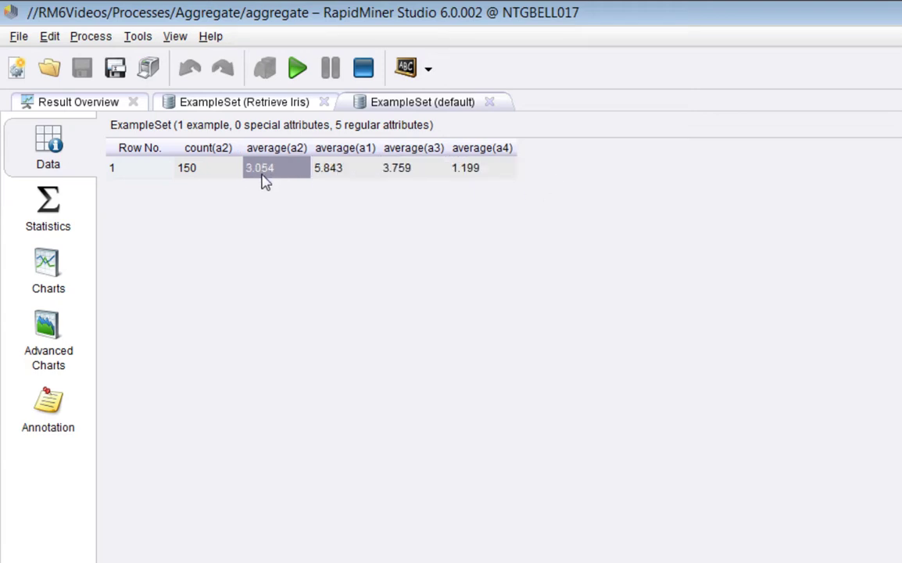
pyautogui.click(198, 179)
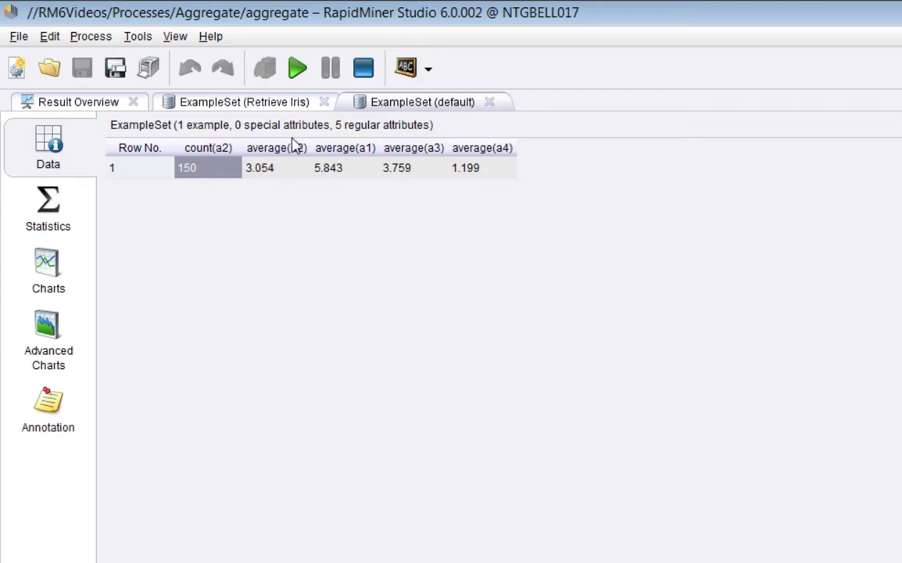
# - Compare against the Iris data's summary statistics, expanding the a1 attribute details
pyautogui.click(205, 86)
pyautogui.click(41, 161)
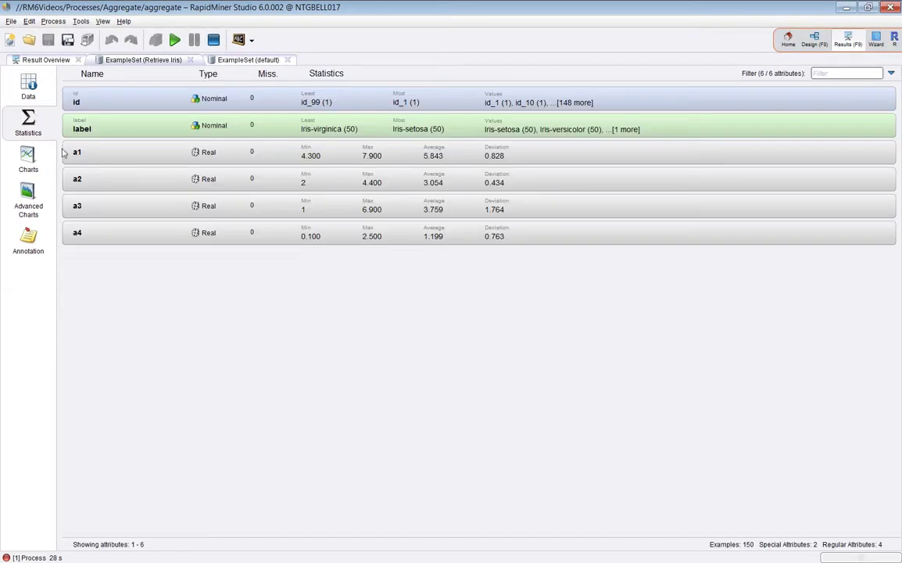
pyautogui.click(406, 157)
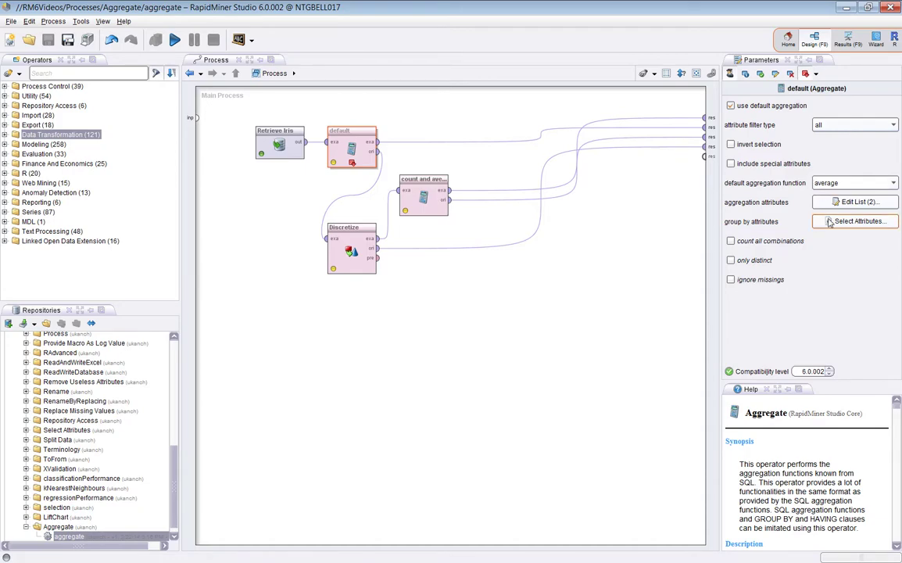
# - Add label to the default Aggregate's group-by attributes and apply
pyautogui.click(855, 221)
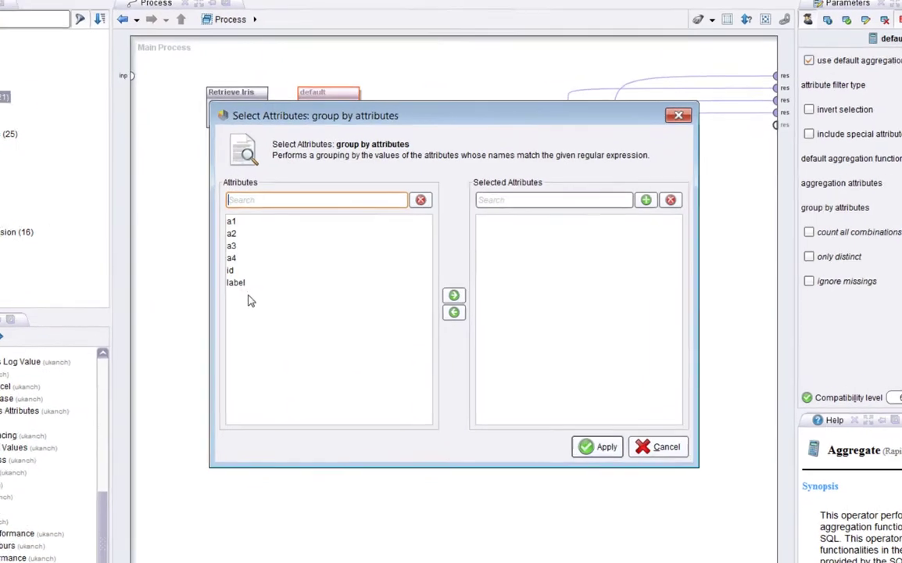
pyautogui.click(281, 280)
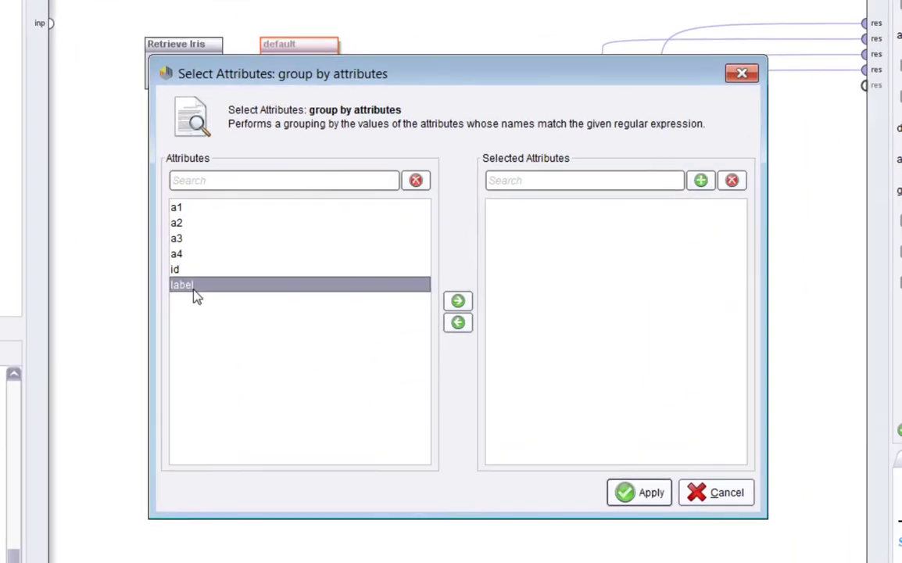
pyautogui.click(457, 304)
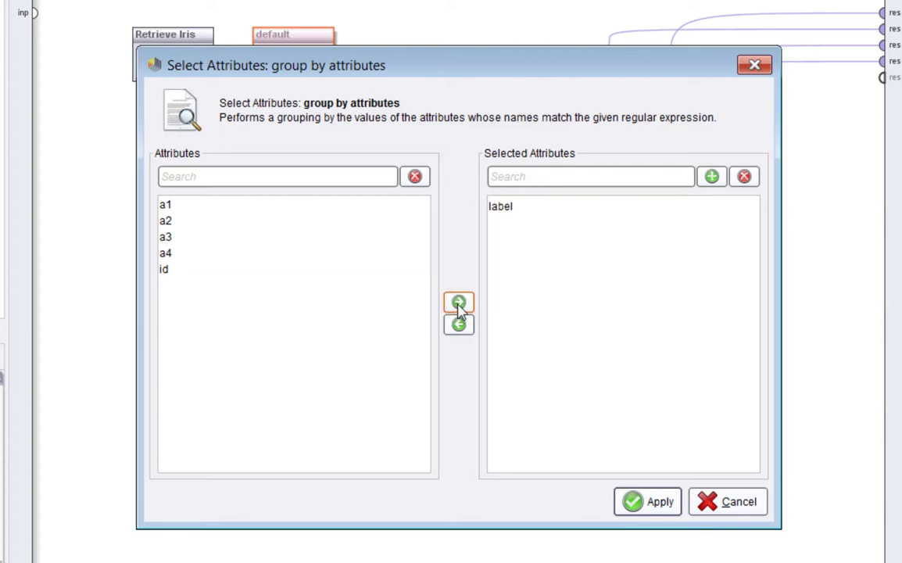
pyautogui.click(653, 510)
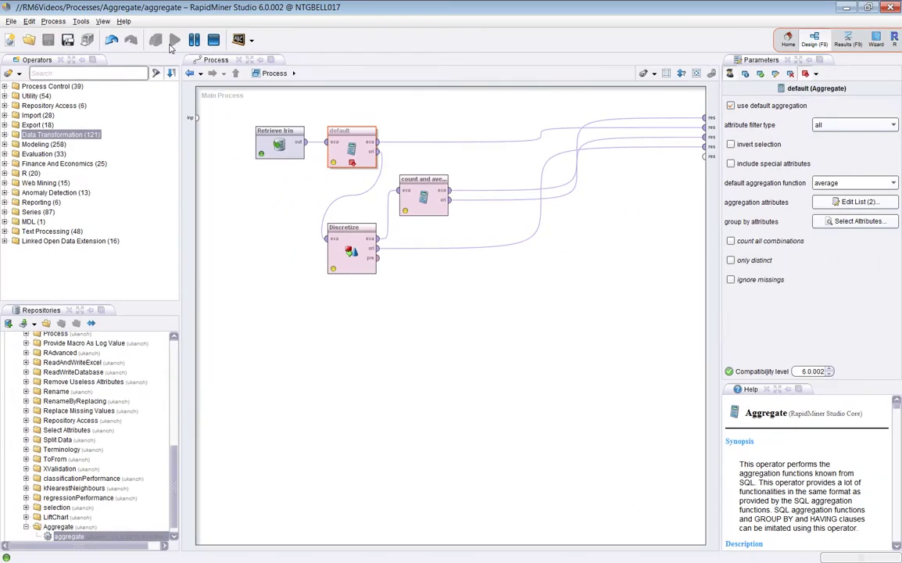
# - Rerun the process and open the per-species result, widening the label column
pyautogui.click(174, 40)
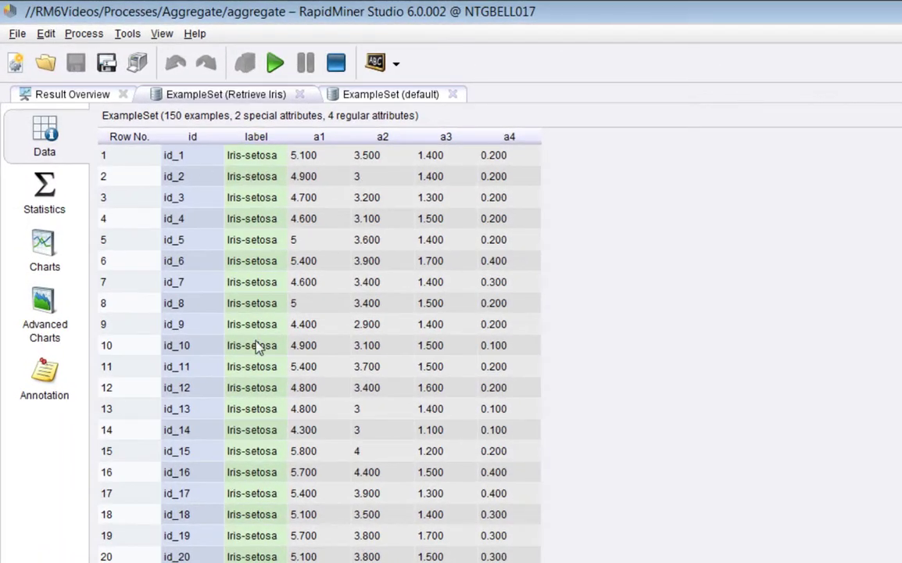
pyautogui.click(383, 94)
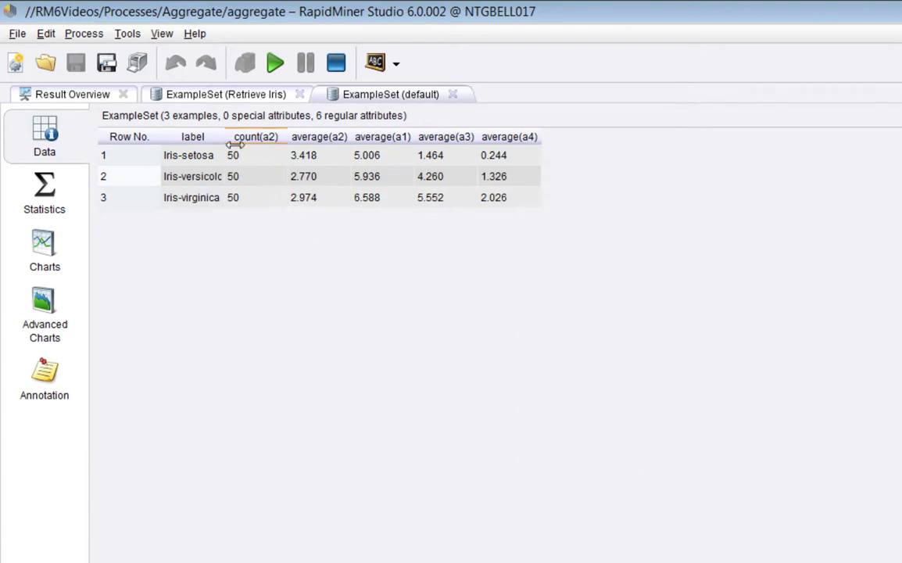
pyautogui.moveTo(225, 137); pyautogui.dragTo(266, 139)
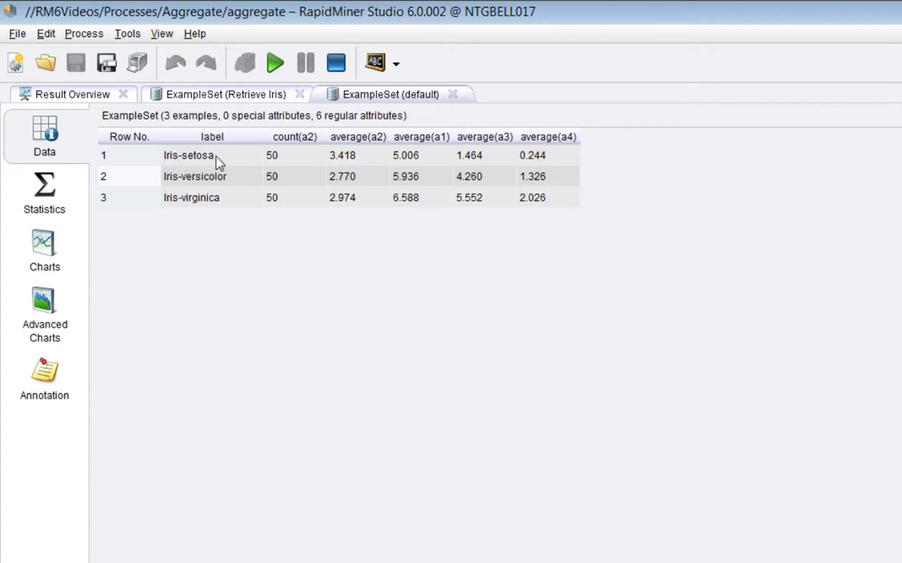
# - Inspect the three species labels, their count(a2) of 50 each, and averages such as 5.006
pyautogui.moveTo(217, 159); pyautogui.dragTo(218, 197)
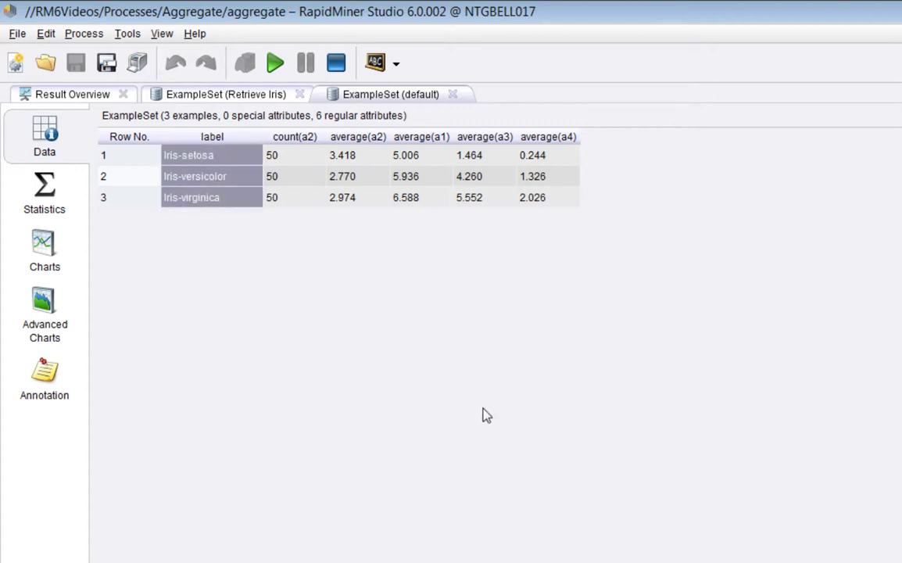
pyautogui.moveTo(280, 156); pyautogui.dragTo(286, 199)
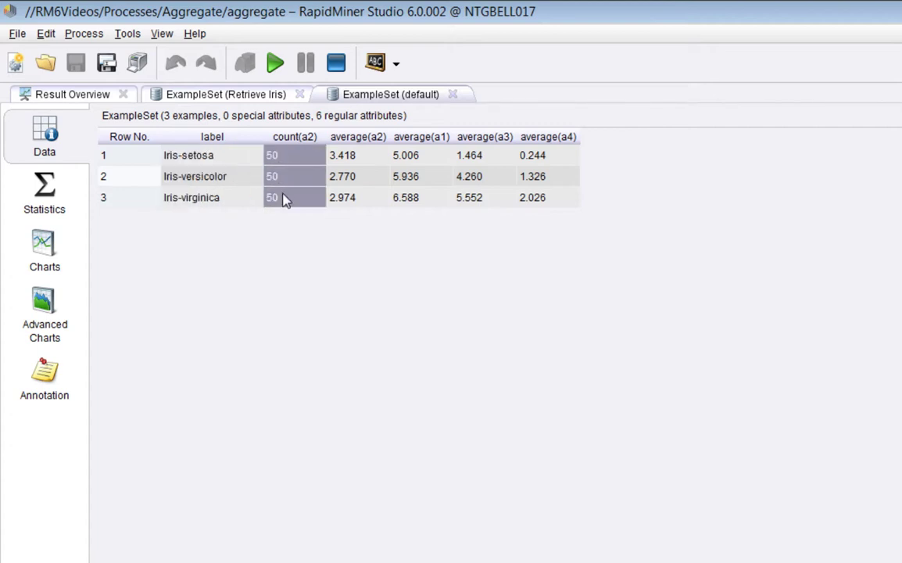
pyautogui.moveTo(352, 156); pyautogui.dragTo(694, 452)
pyautogui.click(441, 160)
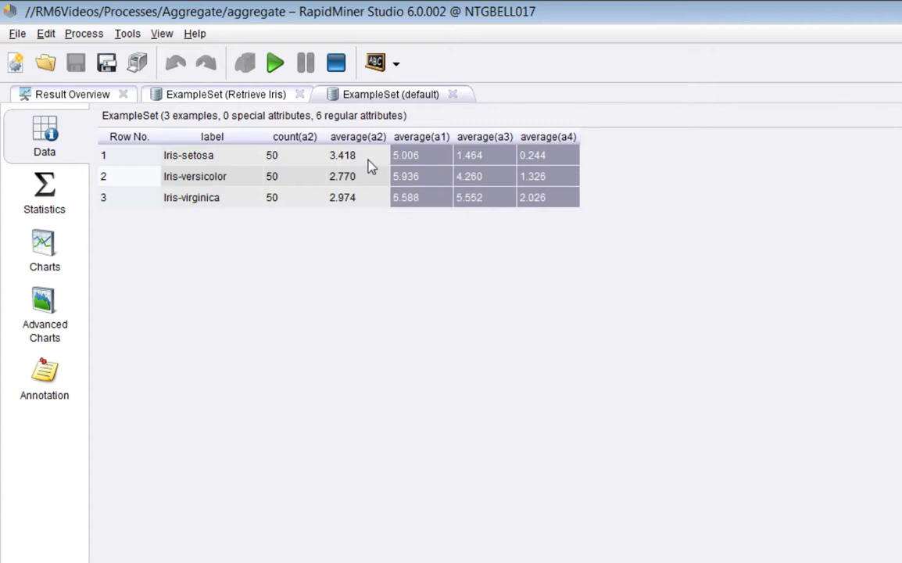
pyautogui.click(408, 156)
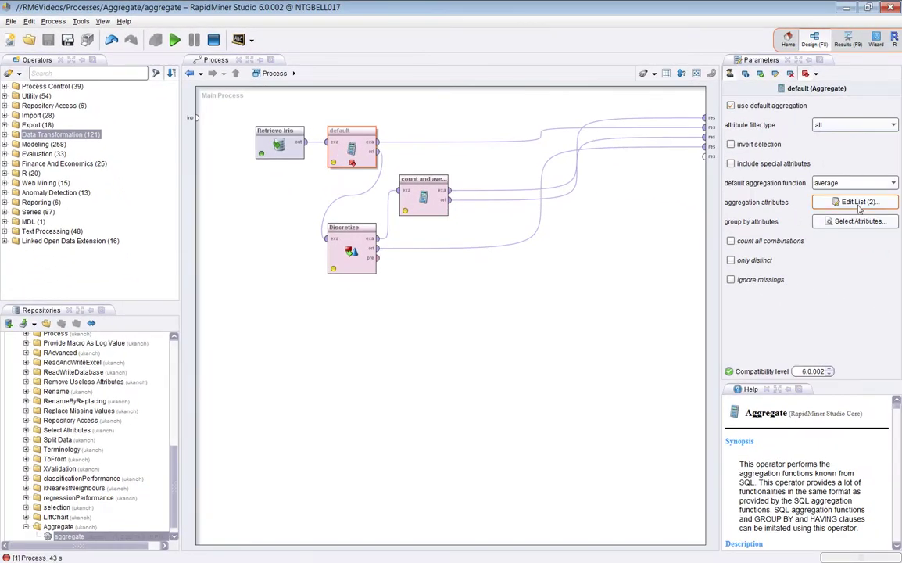
# - Change the second a2 aggregation function from average to minimum and apply the list
pyautogui.click(853, 203)
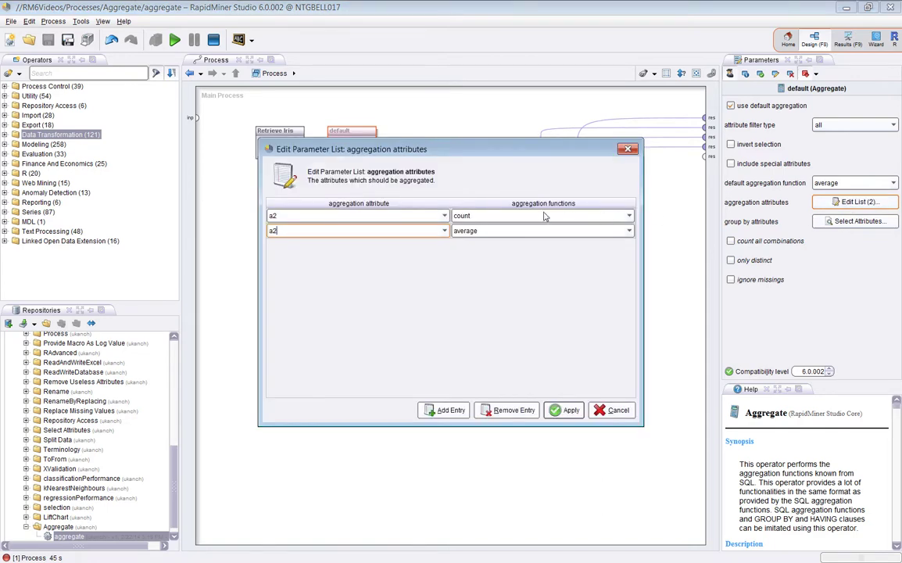
pyautogui.click(629, 231)
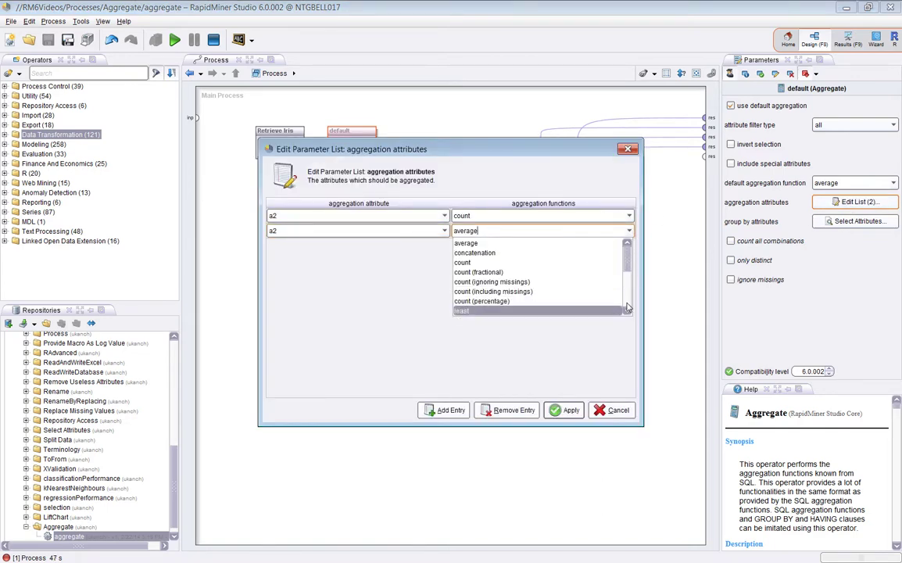
pyautogui.scroll(-3, 567, 285)
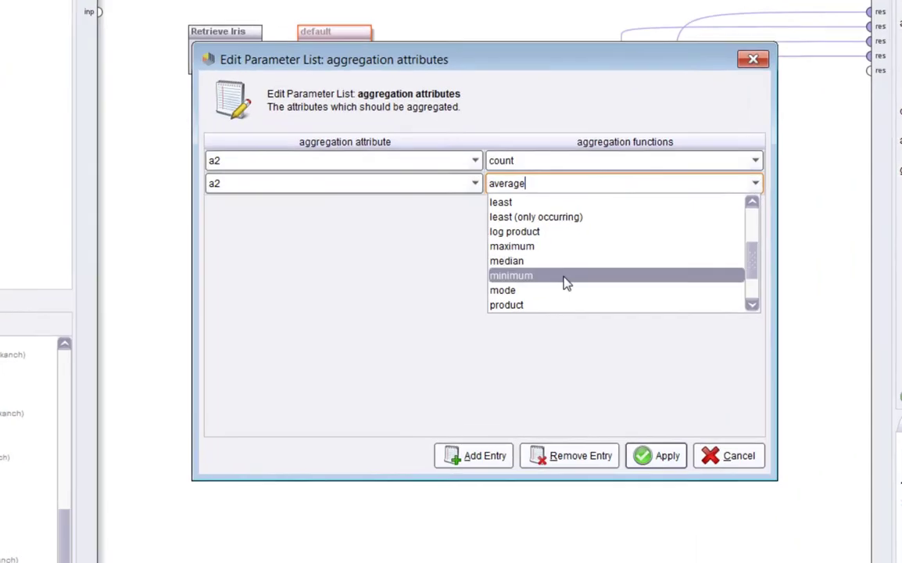
pyautogui.click(566, 284)
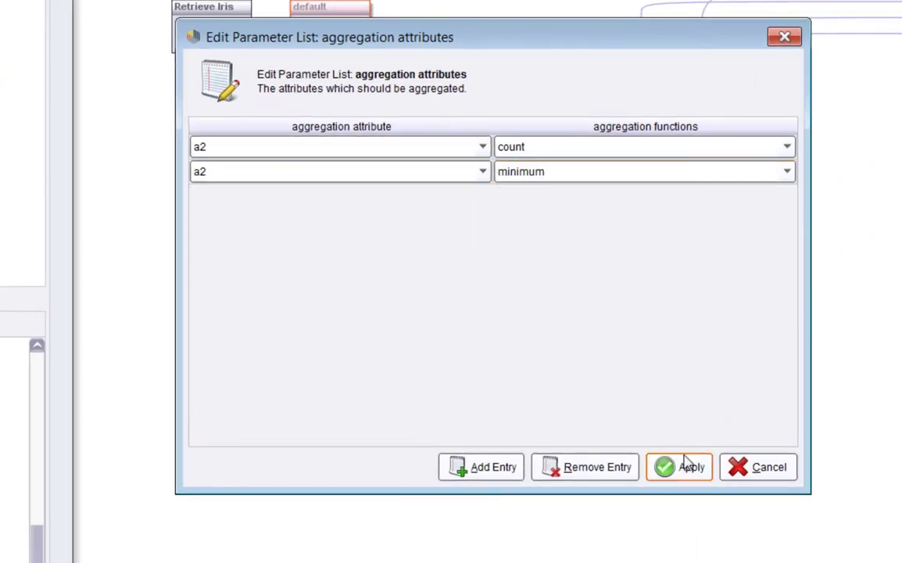
pyautogui.click(660, 455)
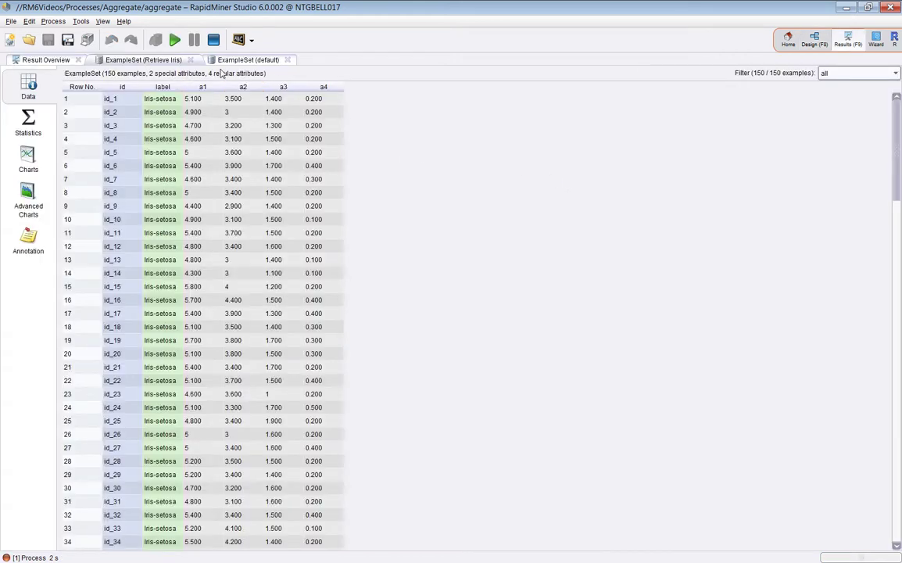
# - Inspect per-species count(a2), minimum(a2) (2.300, 2, 2.200) and the average columns
pyautogui.click(219, 60)
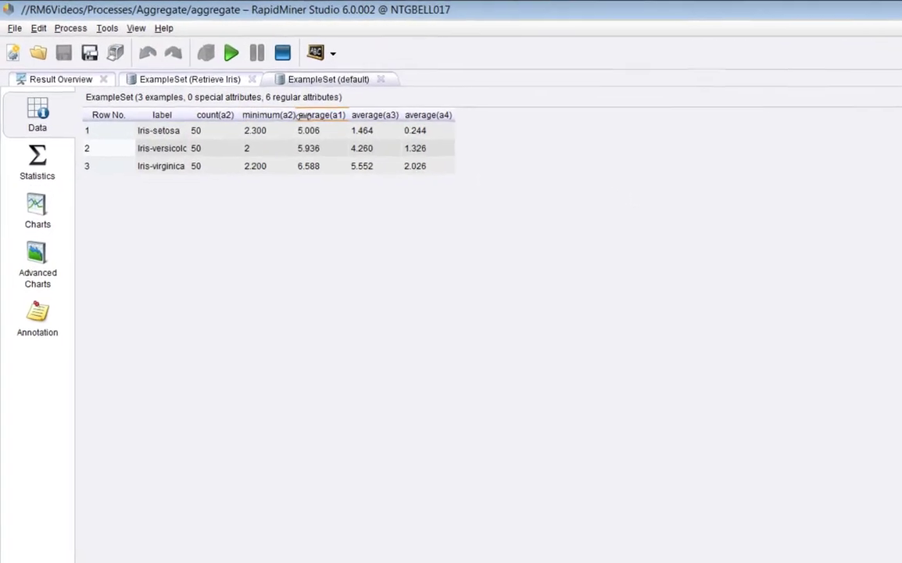
pyautogui.moveTo(238, 93); pyautogui.dragTo(267, 94)
pyautogui.click(197, 105)
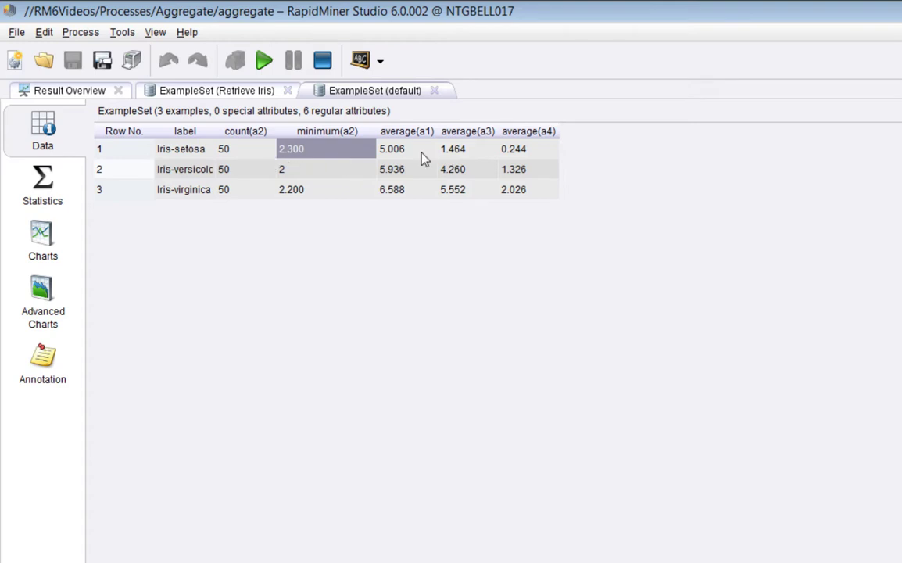
pyautogui.moveTo(422, 156); pyautogui.dragTo(522, 222)
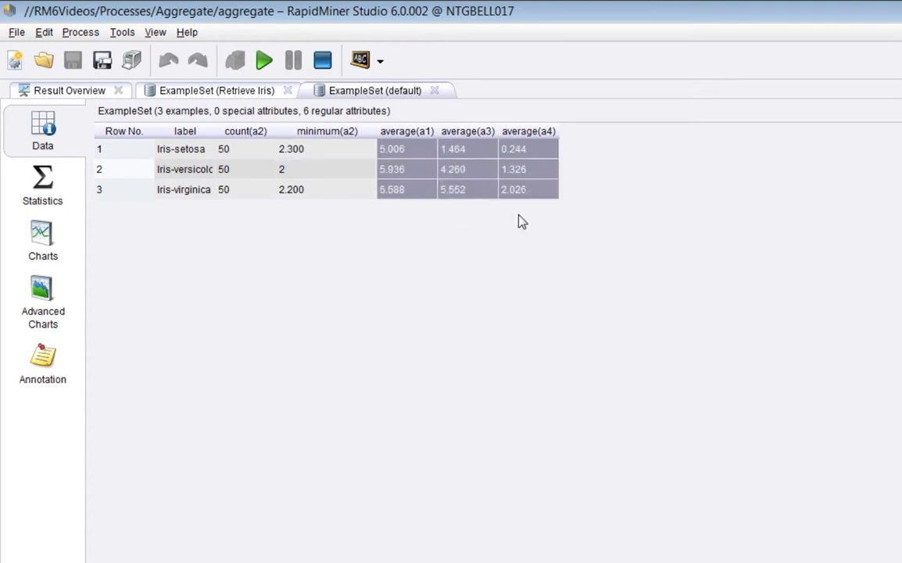
pyautogui.moveTo(244, 153); pyautogui.dragTo(295, 192)
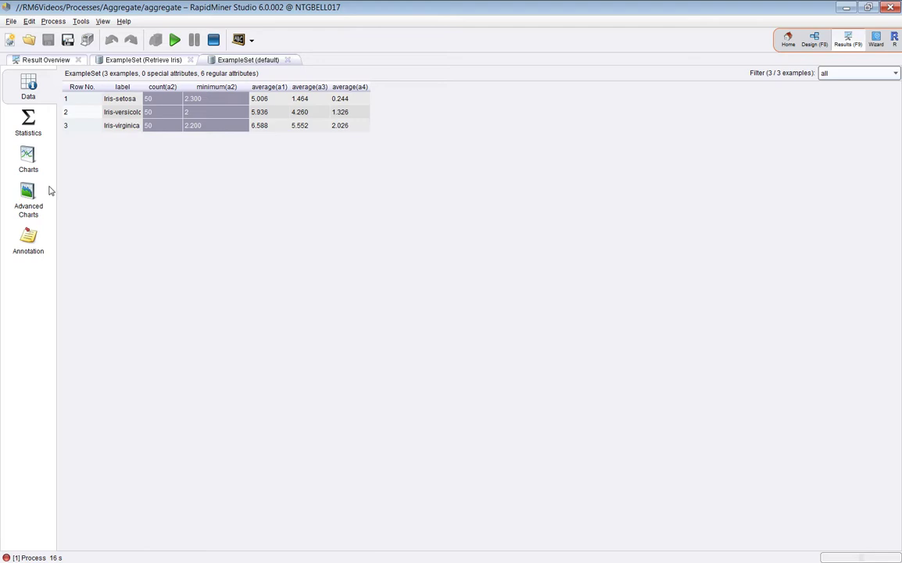
pyautogui.click(813, 40)
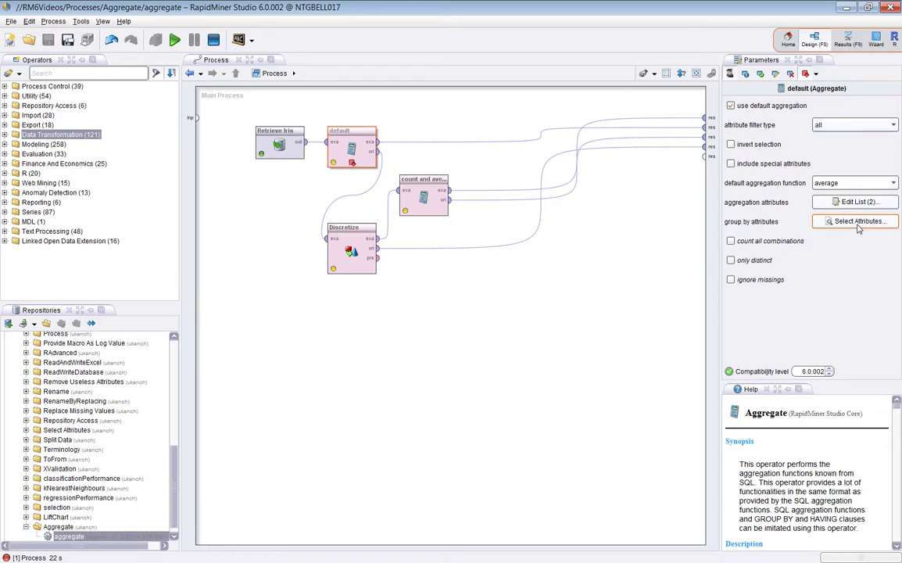
pyautogui.click(776, 221)
pyautogui.click(213, 41)
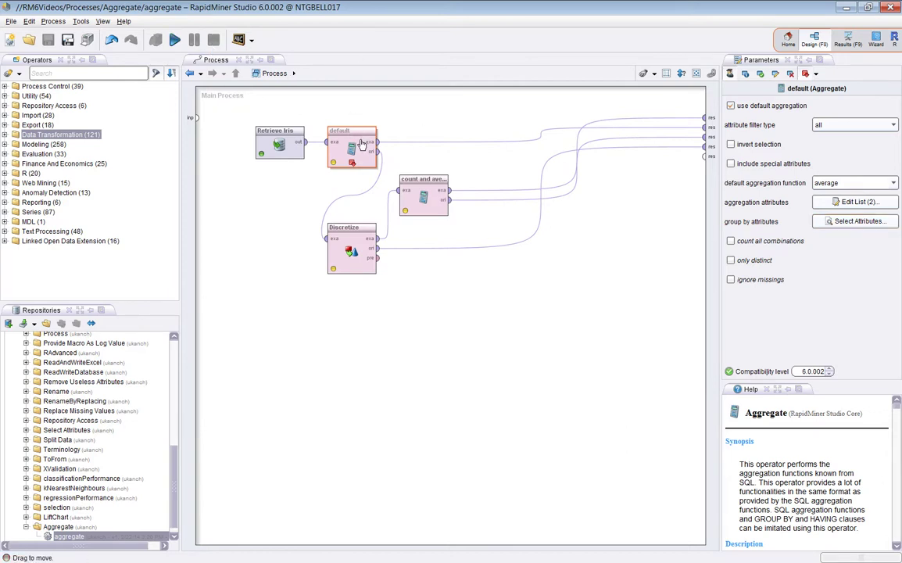
pyautogui.click(349, 252)
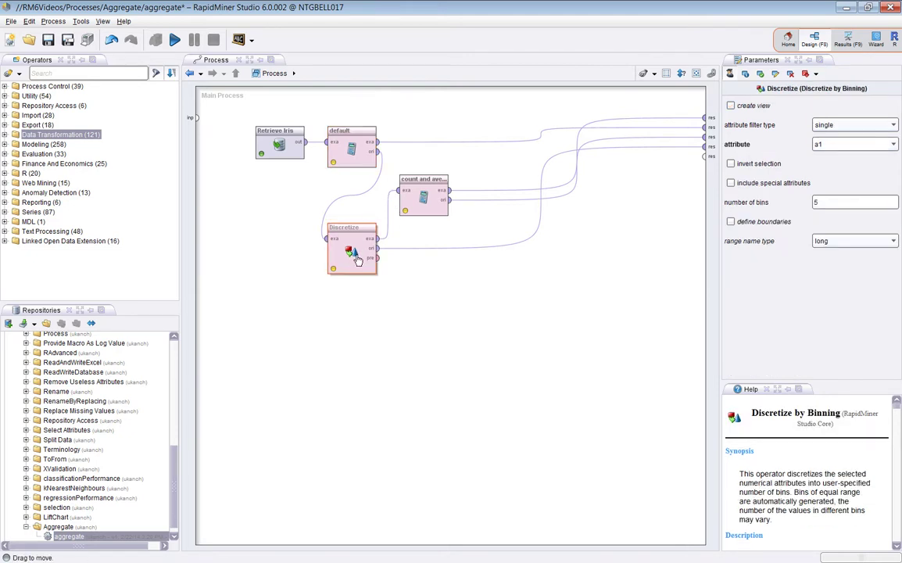
pyautogui.click(427, 203)
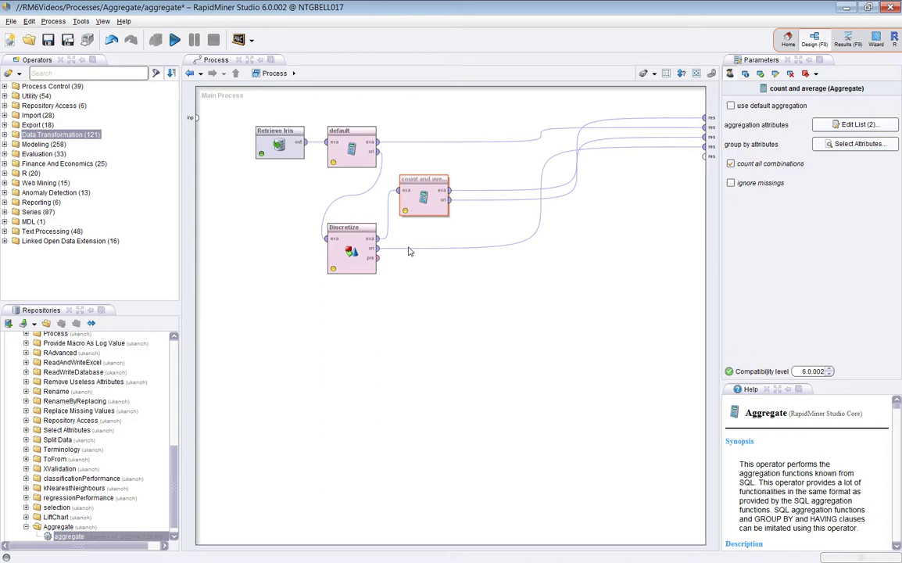
pyautogui.click(351, 250)
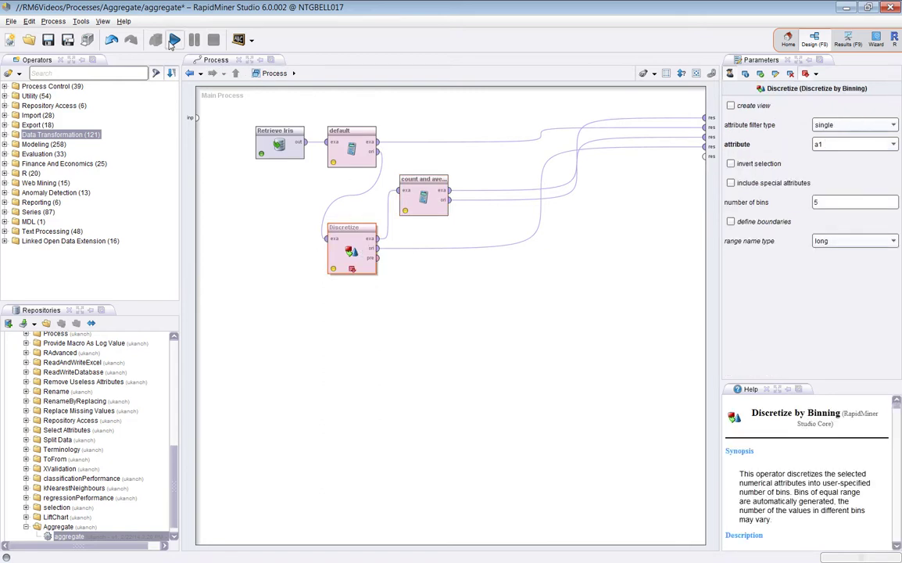
# - Run and inspect discretized a1's five ranges in Statistics, with counts 42, 41, 32, 24, 11
pyautogui.click(173, 42)
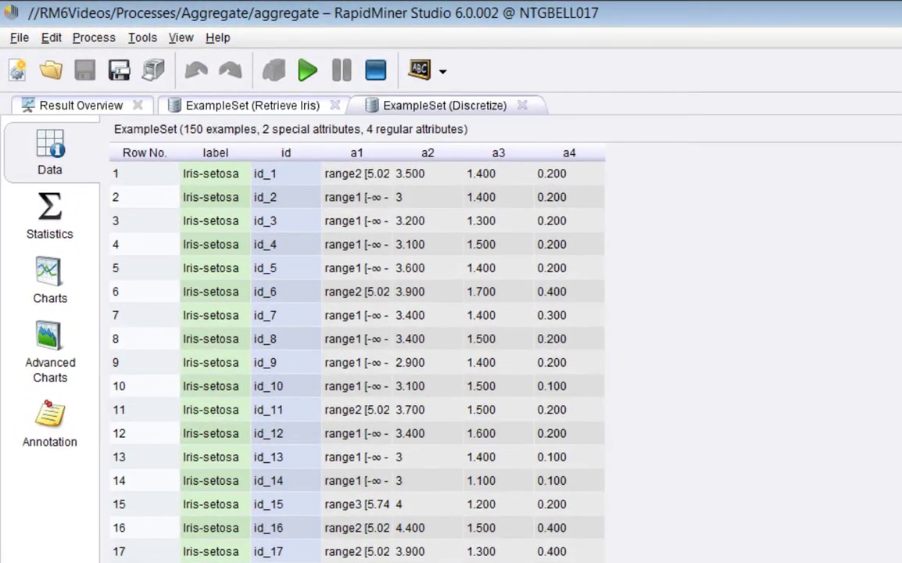
pyautogui.moveTo(405, 154); pyautogui.dragTo(498, 155)
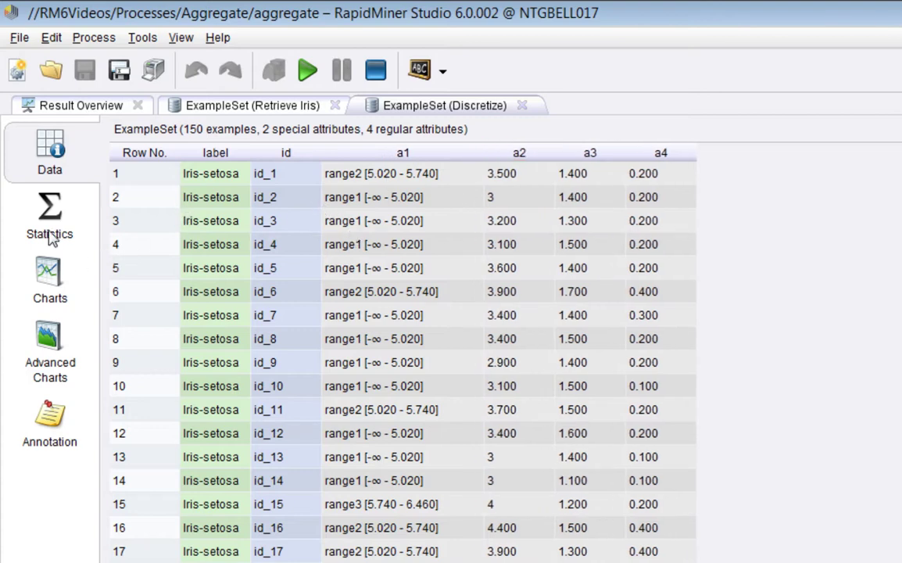
pyautogui.click(44, 204)
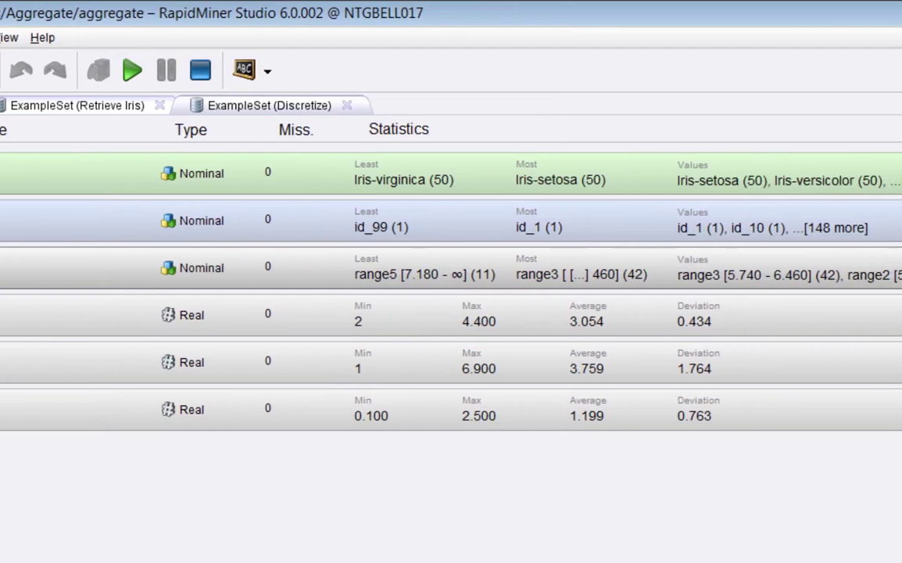
pyautogui.click(901, 275)
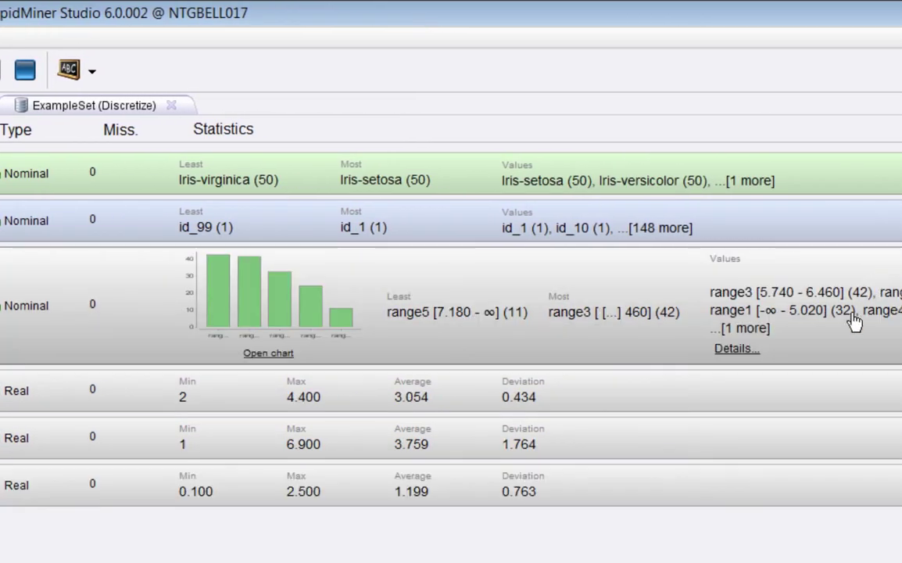
pyautogui.click(901, 349)
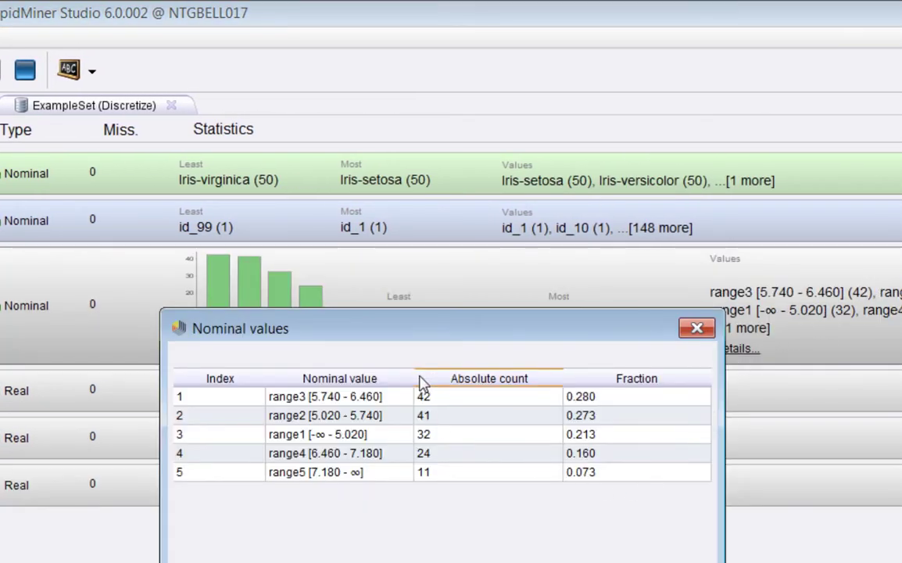
pyautogui.moveTo(426, 381); pyautogui.dragTo(459, 379)
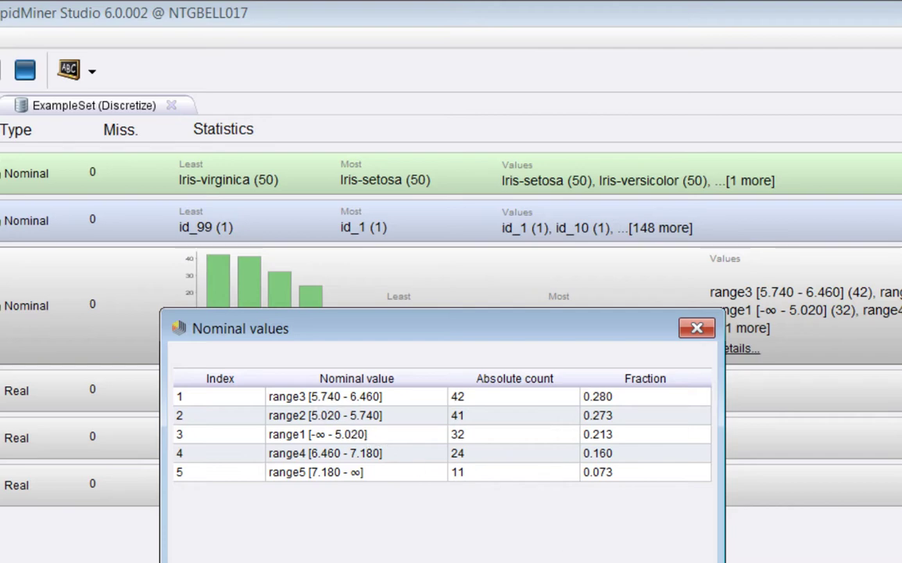
pyautogui.press('Escape')
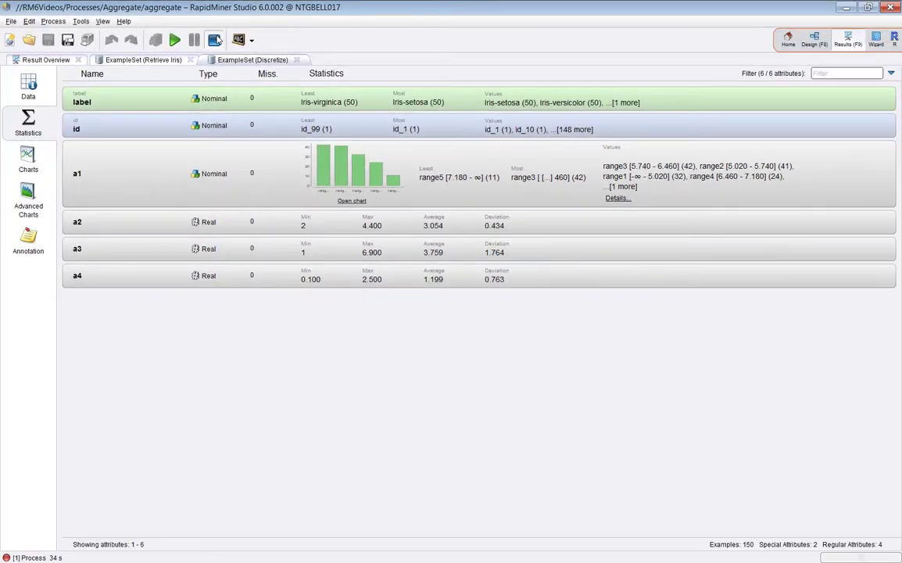
# - Stop the run, review count and average's group-by (a1, label) and aggregation list, then rerun
pyautogui.click(215, 40)
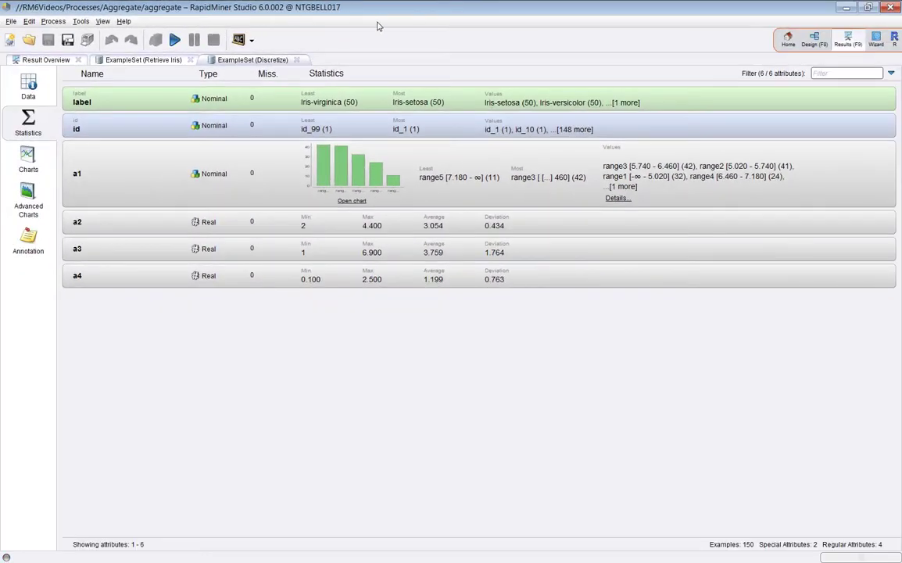
pyautogui.click(815, 41)
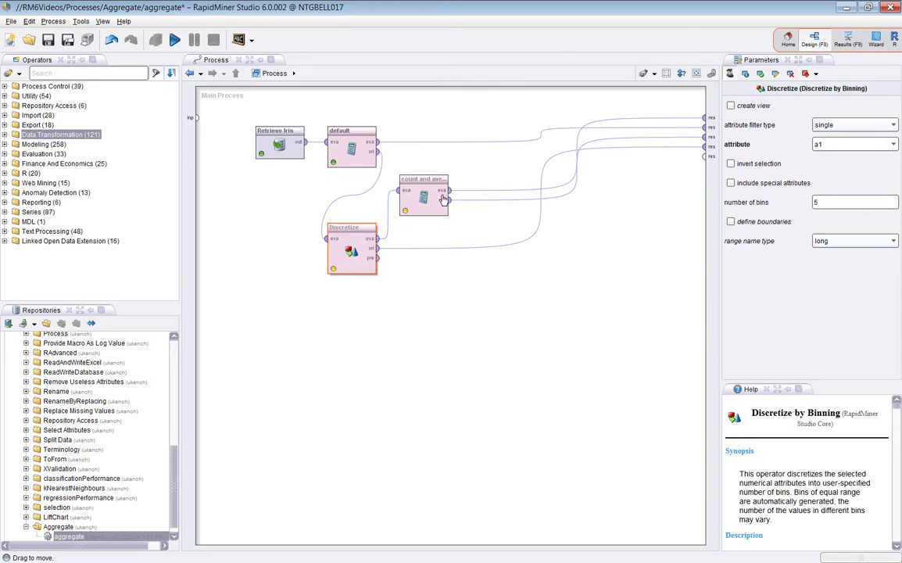
pyautogui.click(422, 192)
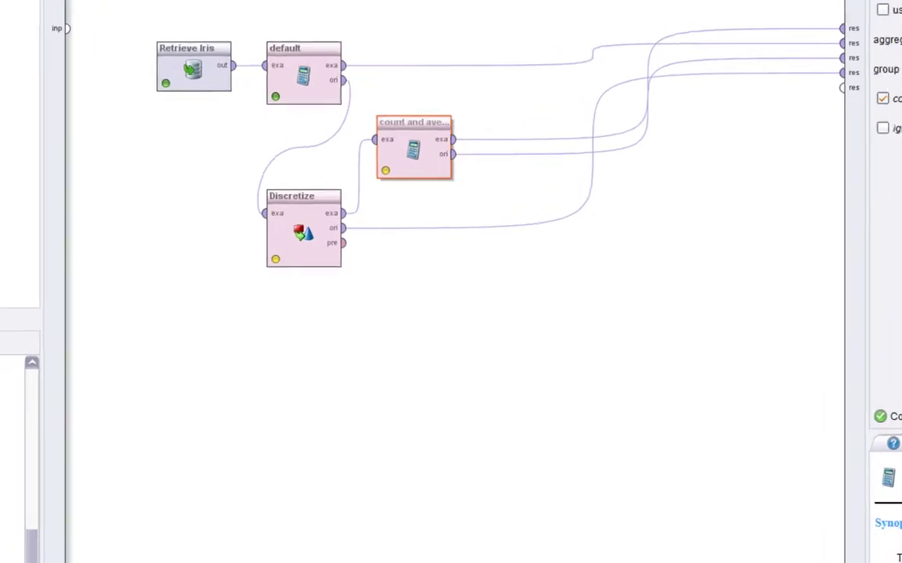
pyautogui.click(882, 127)
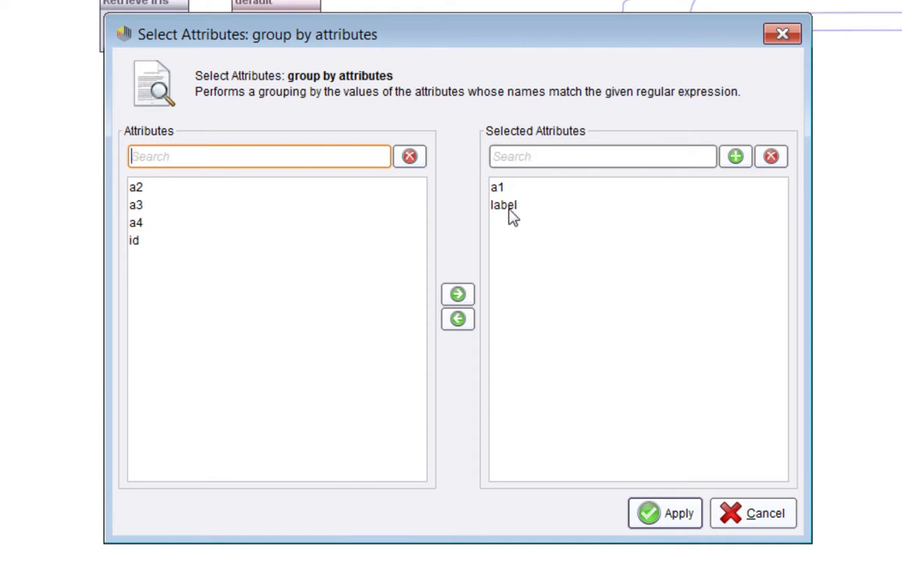
pyautogui.click(751, 515)
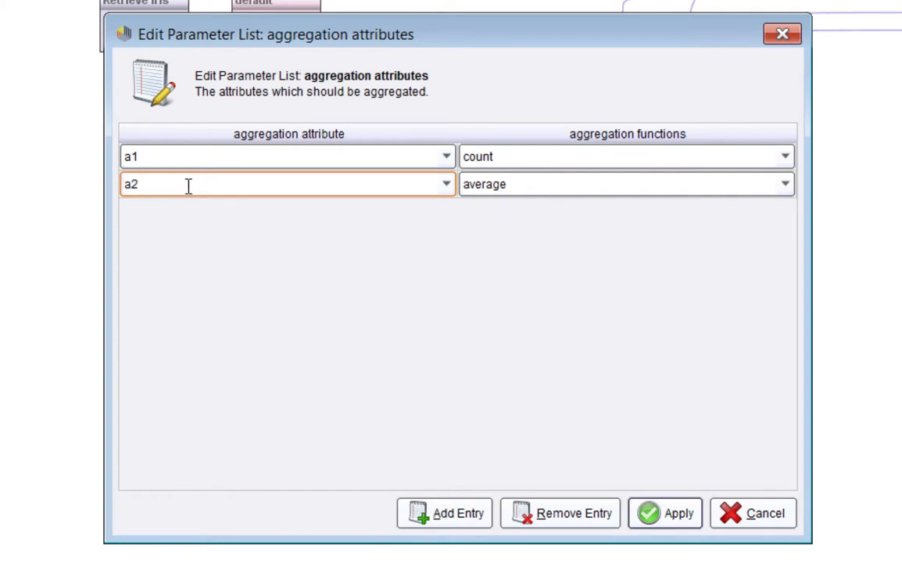
pyautogui.click(674, 515)
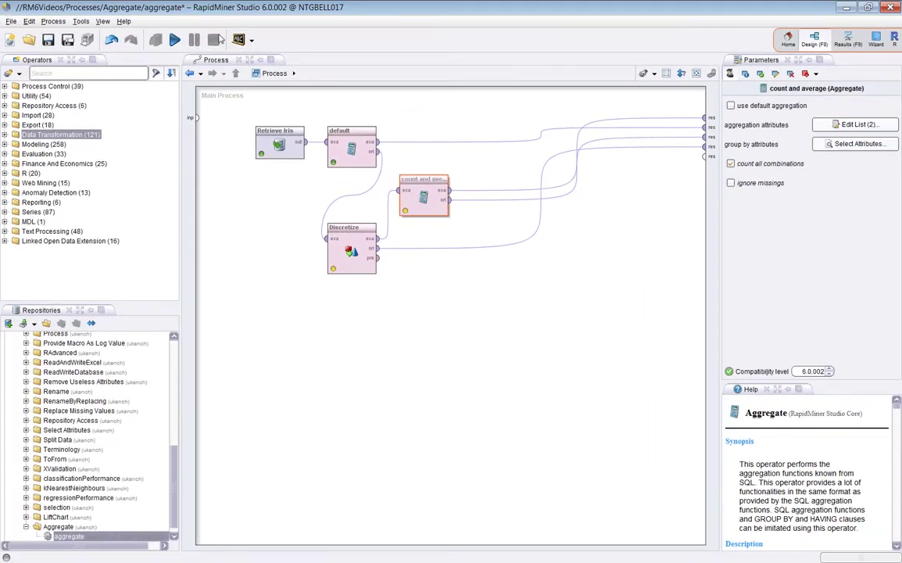
pyautogui.click(173, 42)
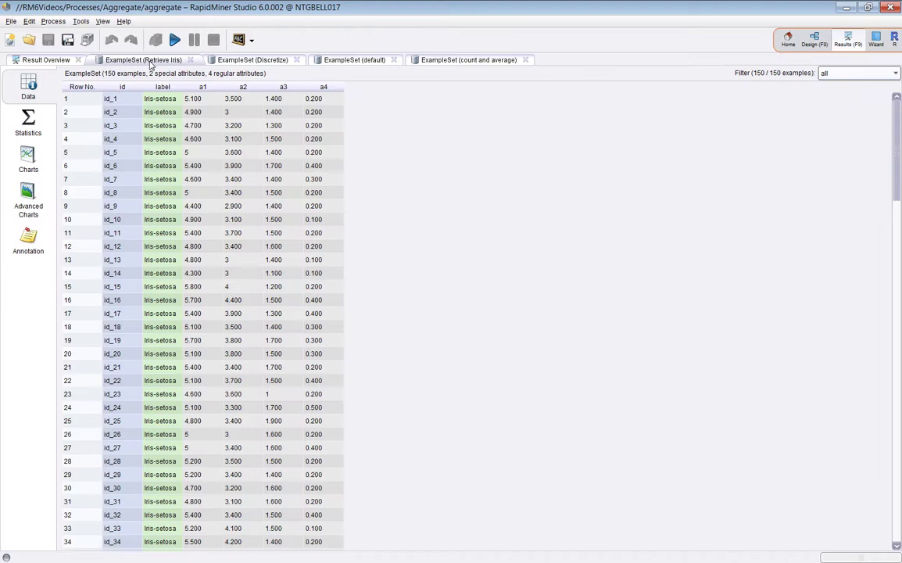
# - In the count and average result table, widen the a1, label, count(a1) and average(a2) columns, then return to Design
pyautogui.click(468, 61)
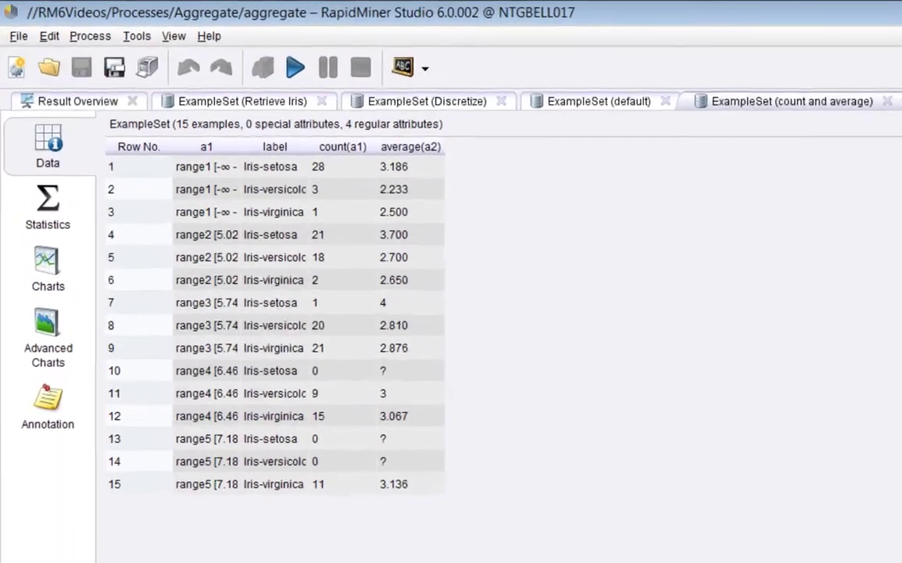
pyautogui.moveTo(251, 153); pyautogui.dragTo(345, 153)
pyautogui.moveTo(418, 153); pyautogui.dragTo(467, 153)
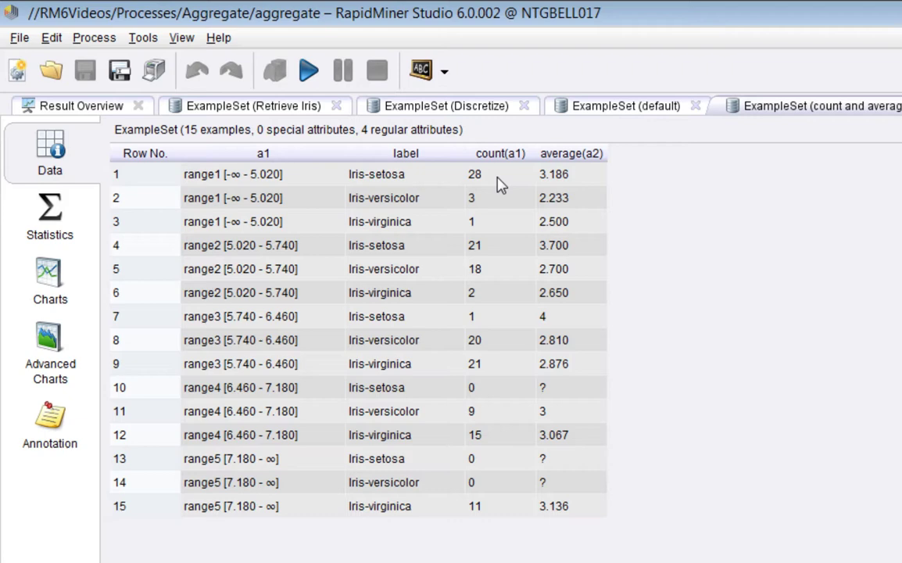
pyautogui.moveTo(607, 154); pyautogui.dragTo(719, 157)
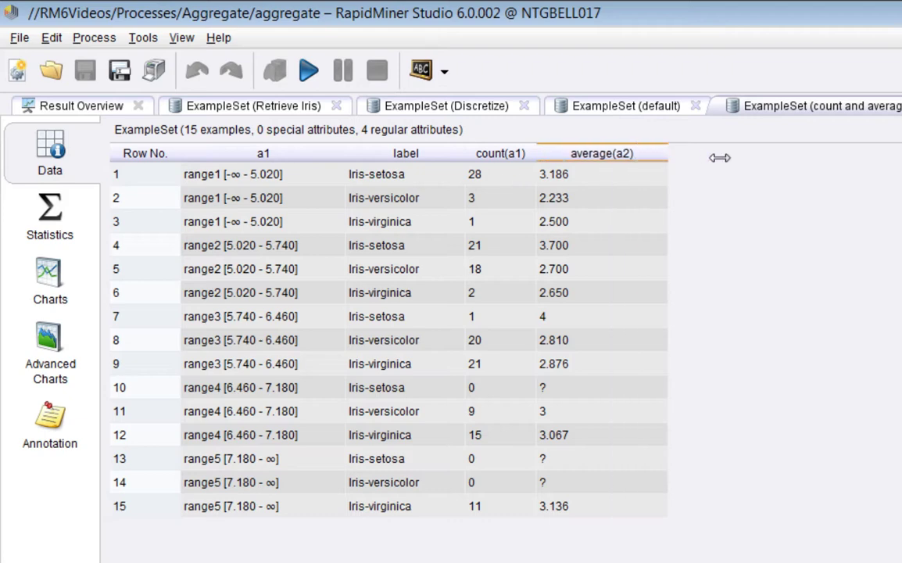
pyautogui.moveTo(536, 154); pyautogui.dragTo(582, 154)
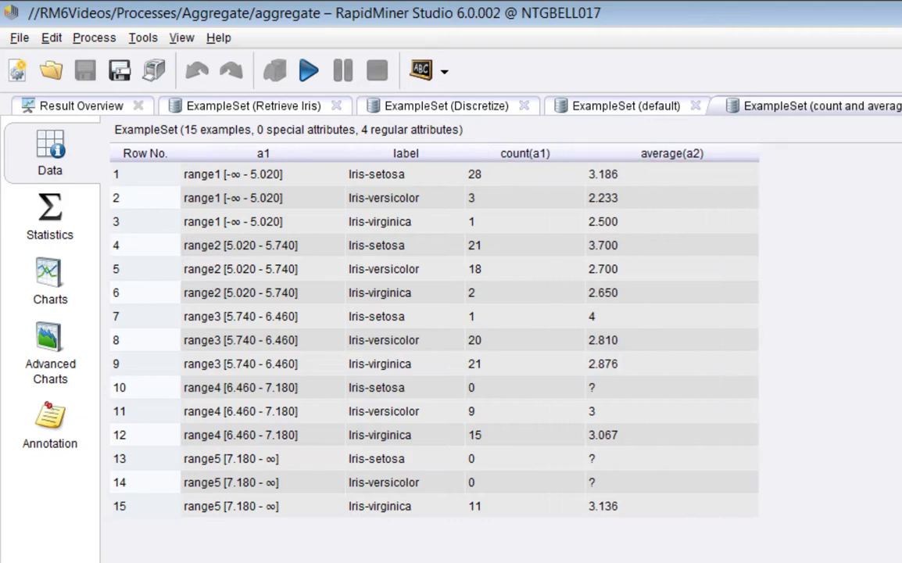
pyautogui.press('F8')
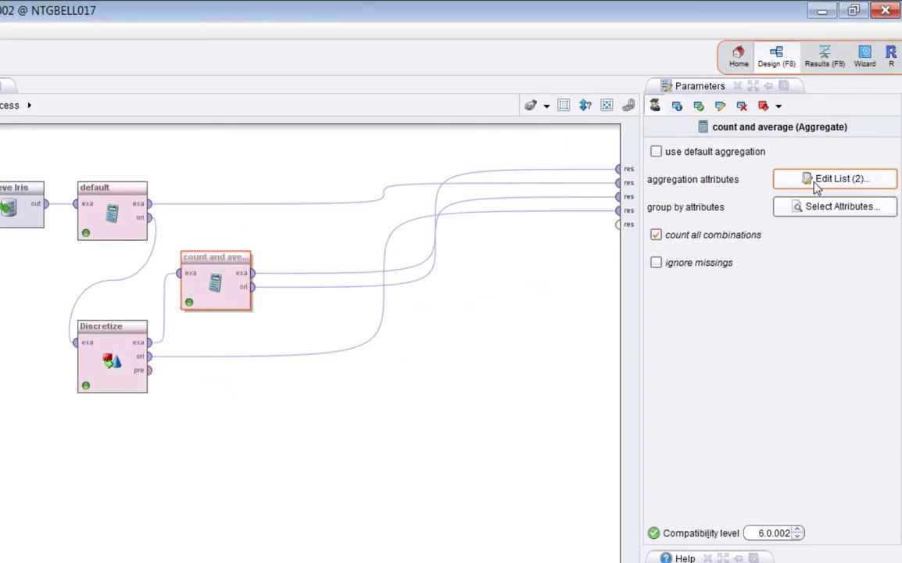
# - Add a third aggregation entry, a3 with maximum, apply the list, and rerun the process
pyautogui.click(814, 181)
pyautogui.click(263, 557)
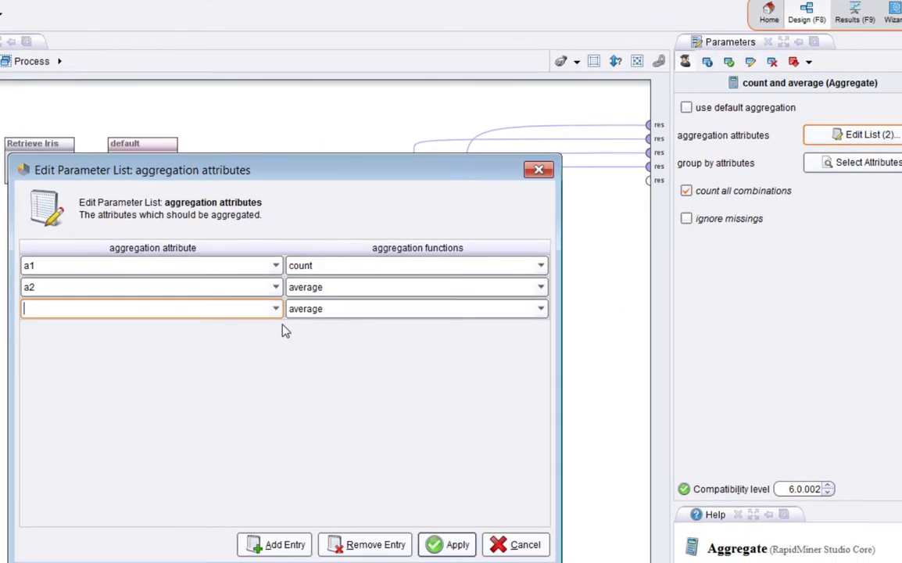
pyautogui.click(203, 348)
pyautogui.click(135, 381)
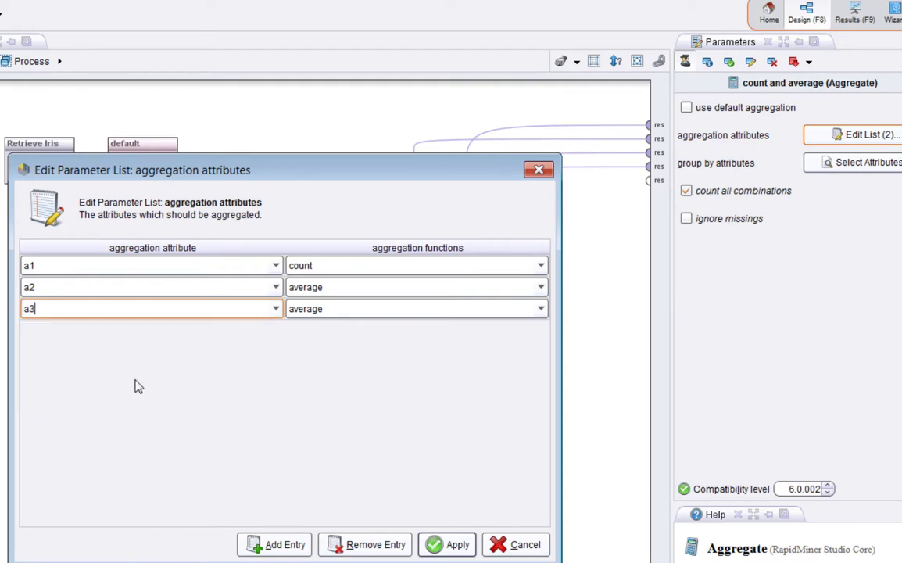
pyautogui.click(541, 310)
pyautogui.scroll(-2, 543, 406)
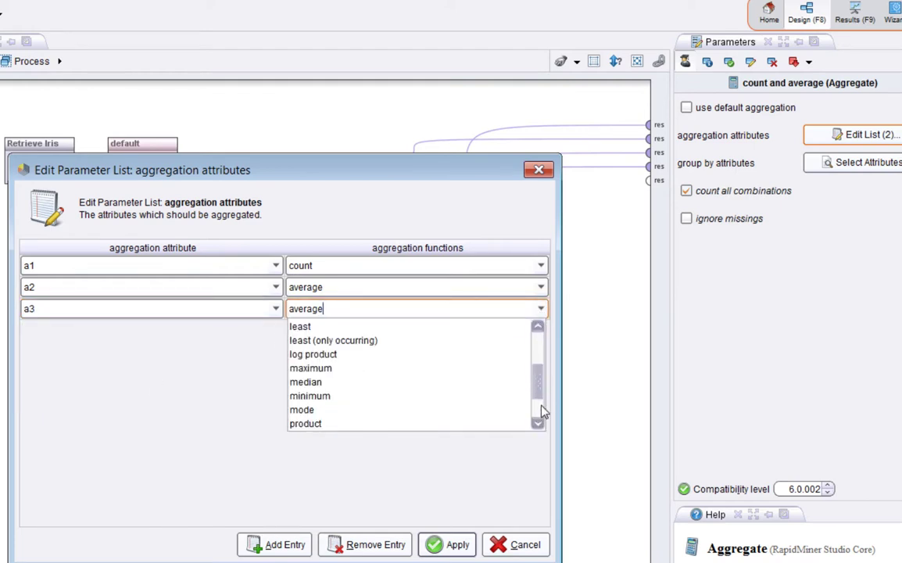
pyautogui.click(412, 372)
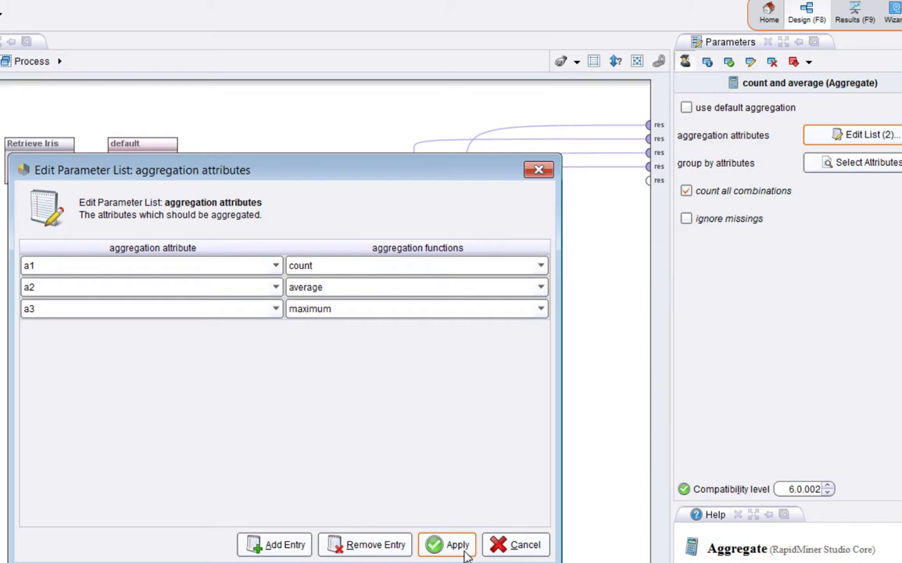
pyautogui.click(455, 545)
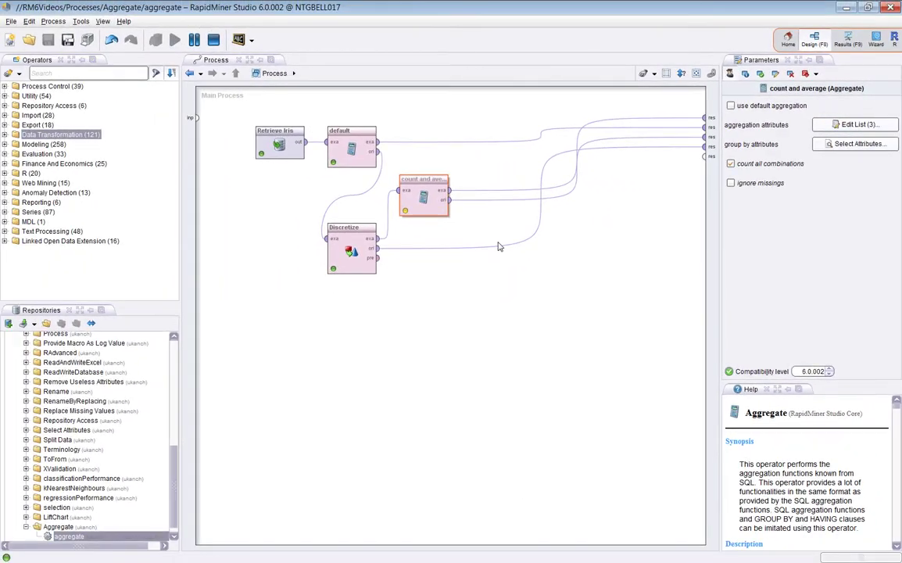
pyautogui.press('F11')
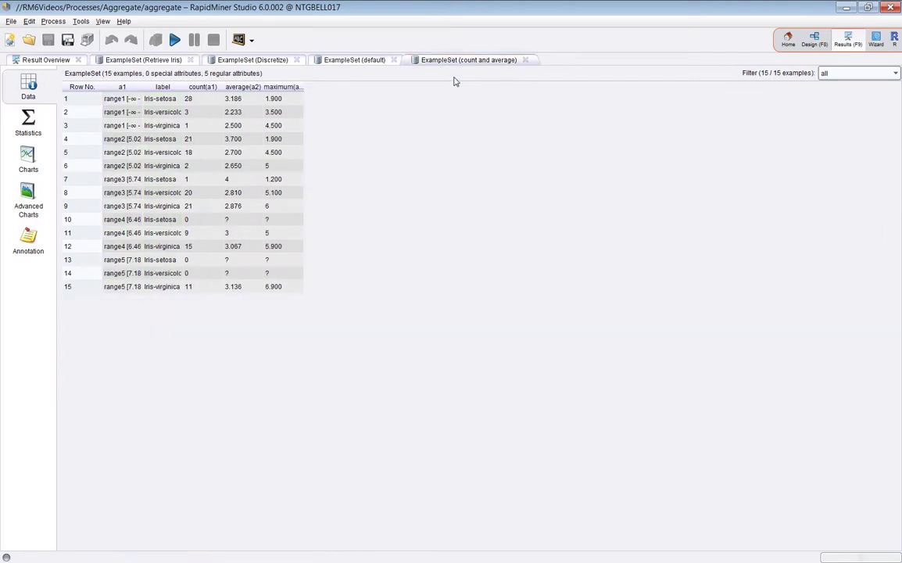
# - Widen the maximum(a3), average(a2), count(a1), label and a1 columns so the ranges read in full
pyautogui.moveTo(474, 138); pyautogui.dragTo(571, 136)
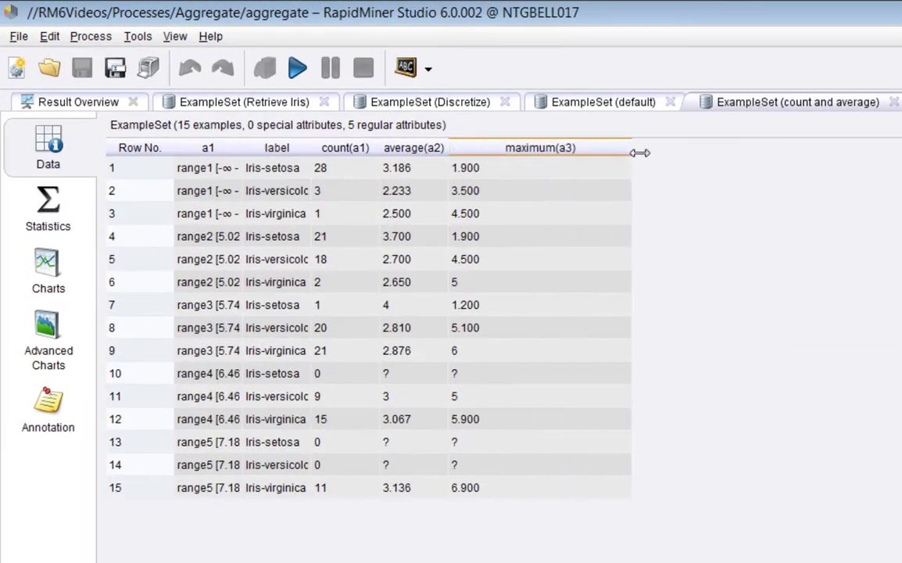
pyautogui.moveTo(459, 154); pyautogui.dragTo(520, 149)
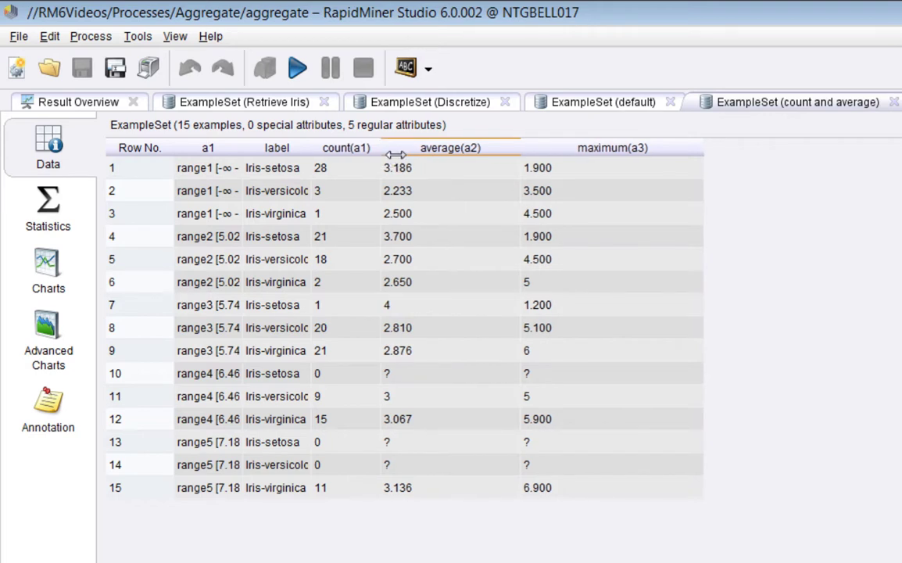
pyautogui.moveTo(390, 153); pyautogui.dragTo(463, 152)
pyautogui.moveTo(323, 151); pyautogui.dragTo(414, 151)
pyautogui.moveTo(255, 149); pyautogui.dragTo(346, 147)
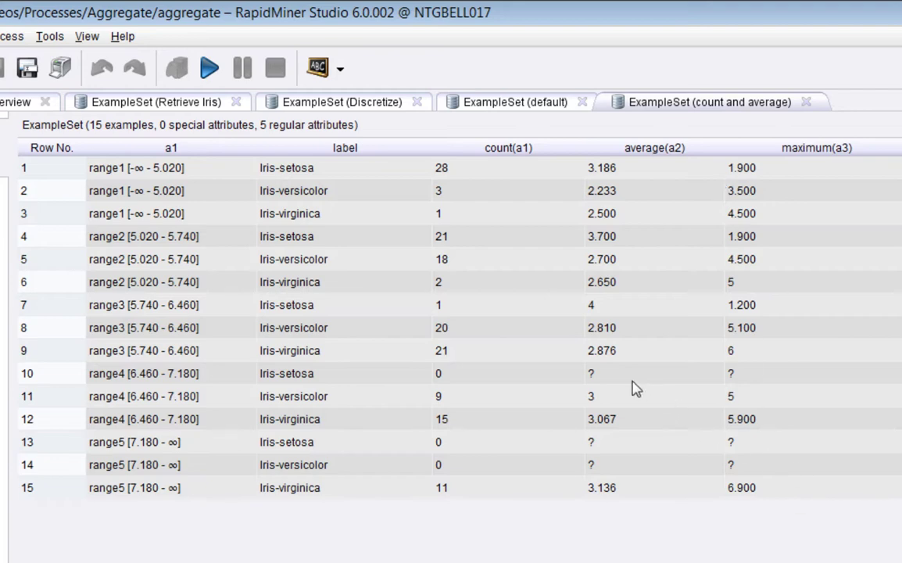
# - Select the missing average and maximum cells in rows 10, 13 and 14, then return to Design
pyautogui.moveTo(636, 383); pyautogui.dragTo(687, 389)
pyautogui.moveTo(636, 445); pyautogui.dragTo(899, 464)
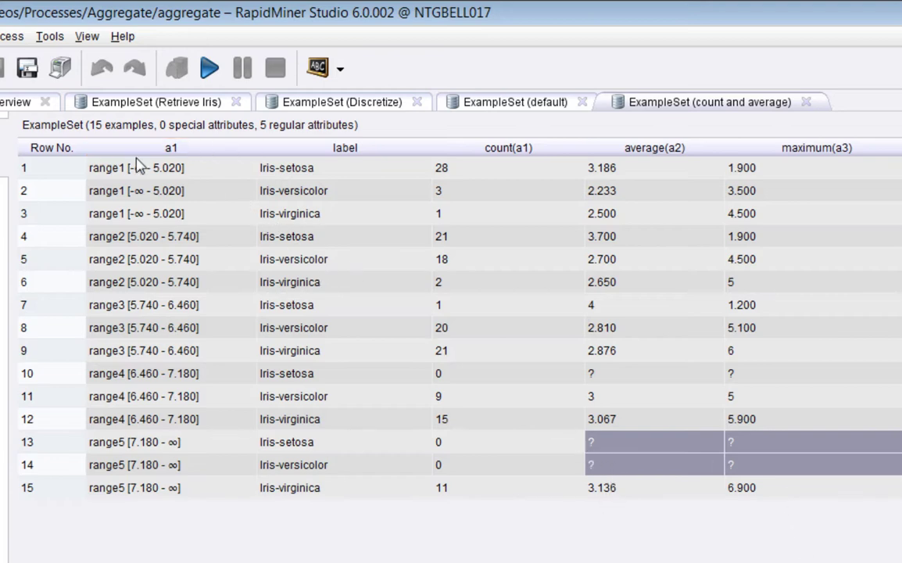
pyautogui.moveTo(141, 172); pyautogui.dragTo(287, 485)
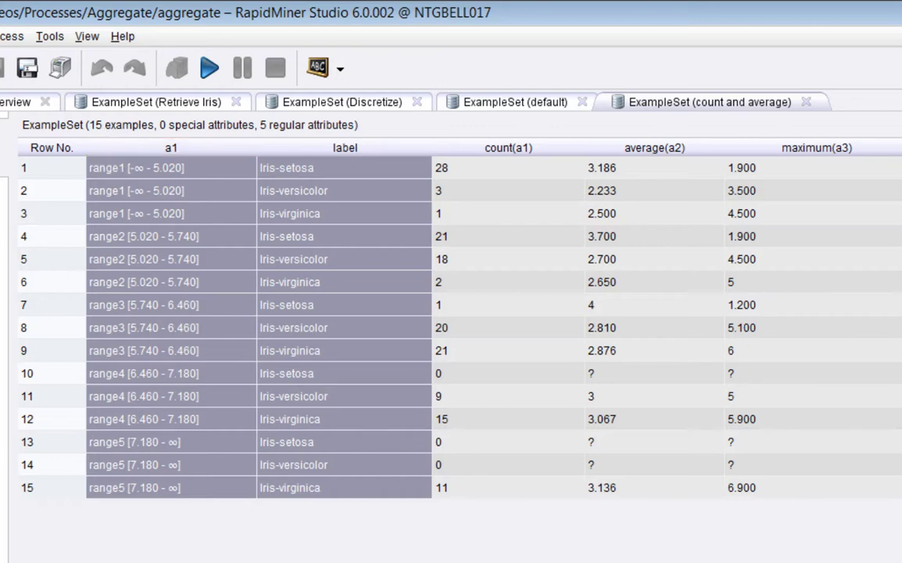
pyautogui.click(648, 380)
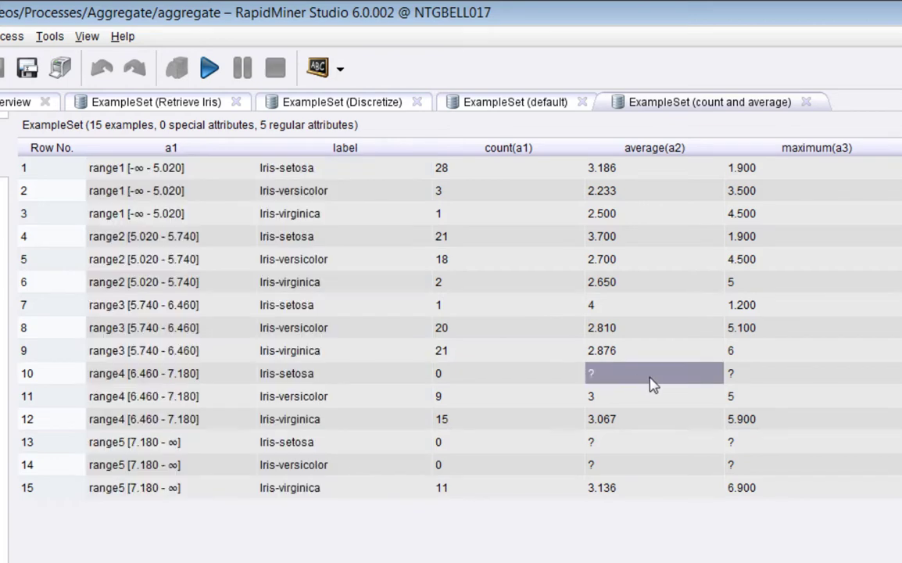
pyautogui.click(789, 380)
pyautogui.moveTo(790, 469); pyautogui.dragTo(664, 455)
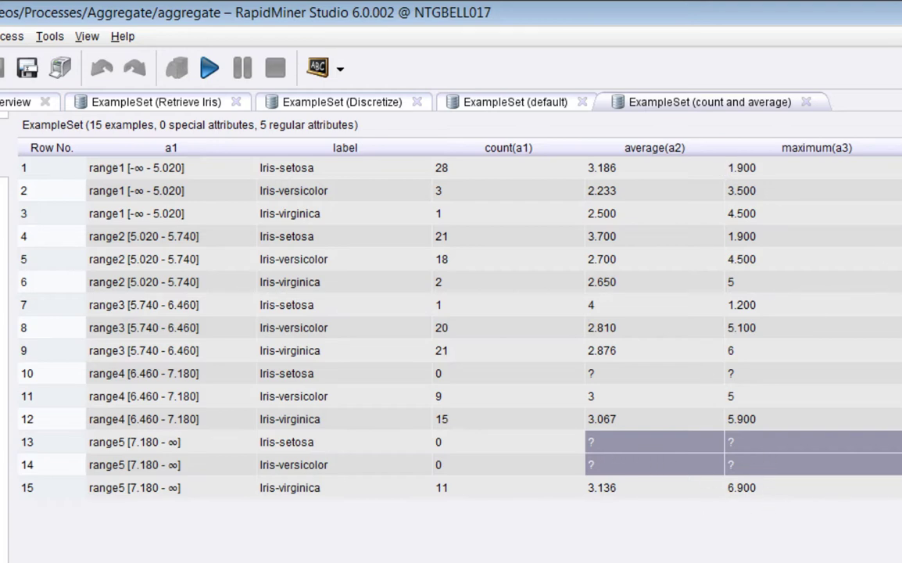
pyautogui.press('F8')
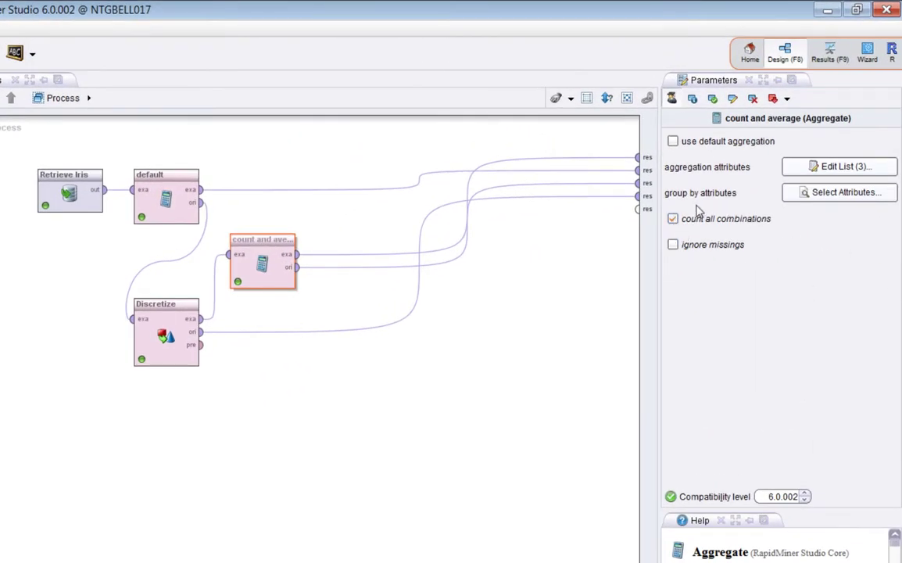
# - Turn off count all combinations, rerun, and view the count and average result
pyautogui.click(673, 220)
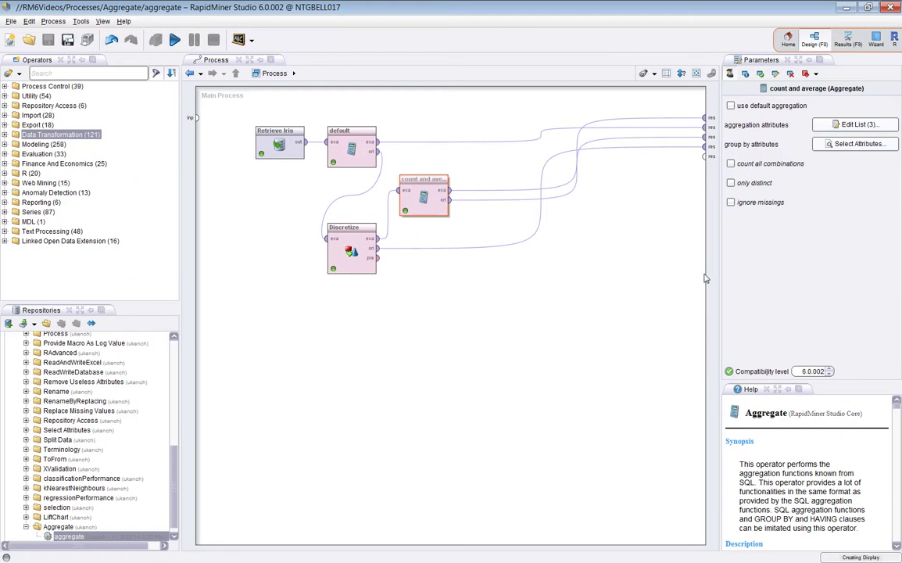
pyautogui.press('F11')
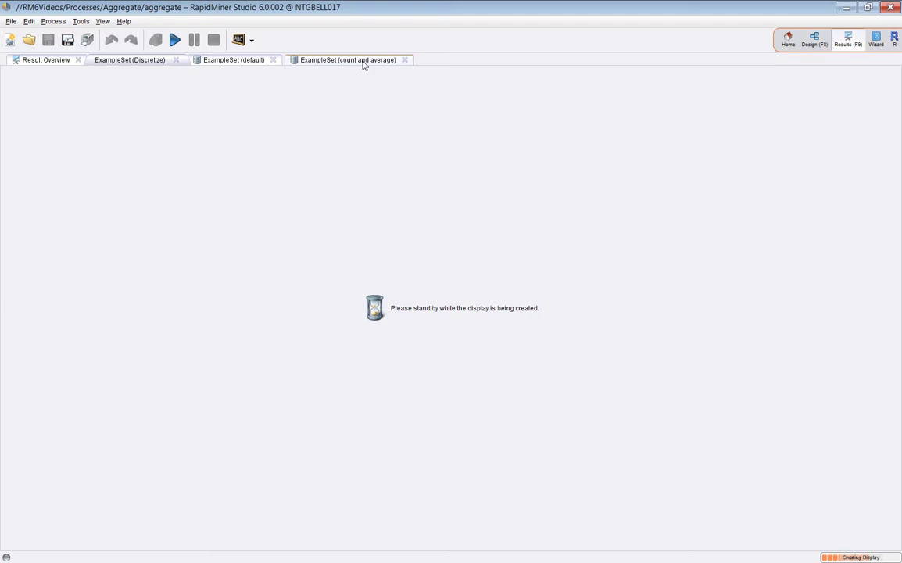
pyautogui.click(460, 63)
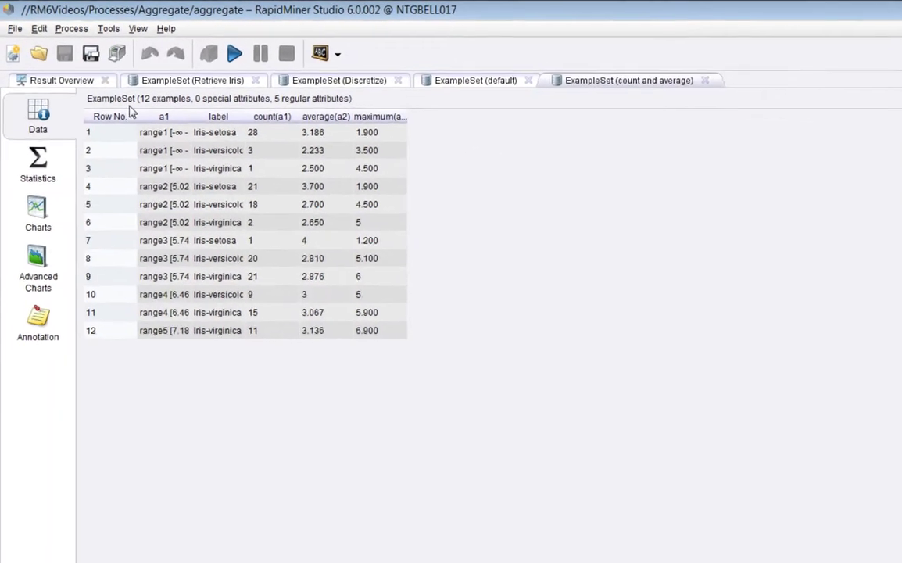
# - Widen the label and a1 columns of the 12-row table, select its values, then return to Design
pyautogui.moveTo(292, 139); pyautogui.dragTo(461, 140)
pyautogui.moveTo(240, 145); pyautogui.dragTo(346, 145)
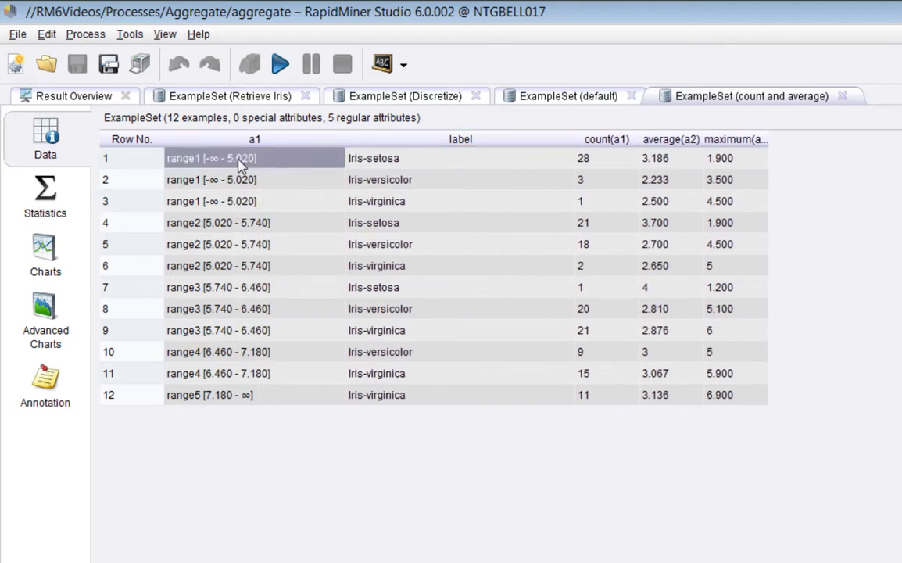
pyautogui.moveTo(241, 160); pyautogui.dragTo(372, 418)
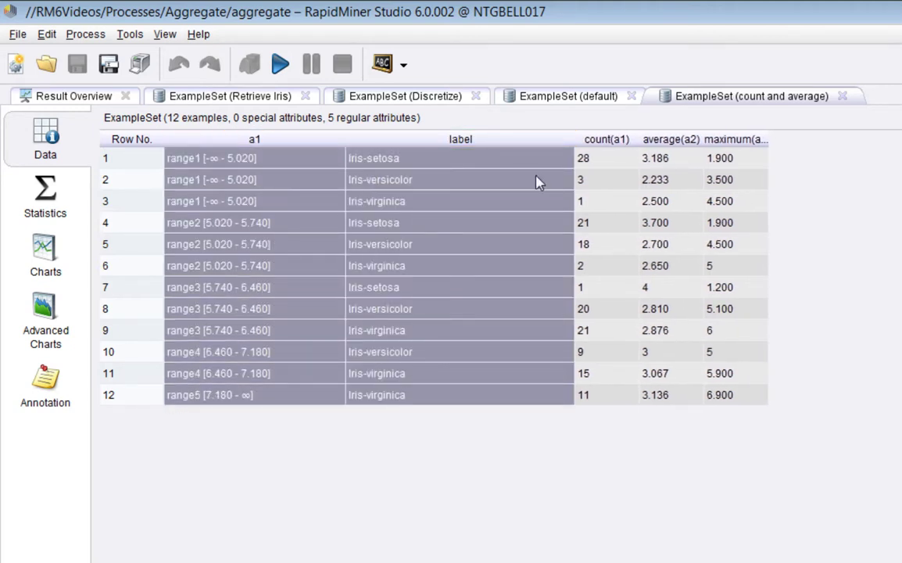
pyautogui.moveTo(580, 160); pyautogui.dragTo(731, 398)
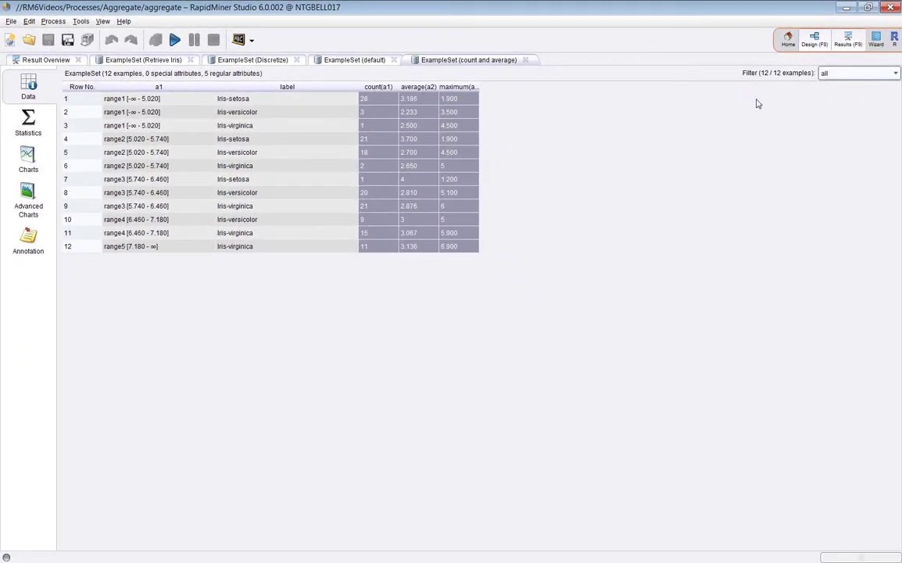
pyautogui.press('F8')
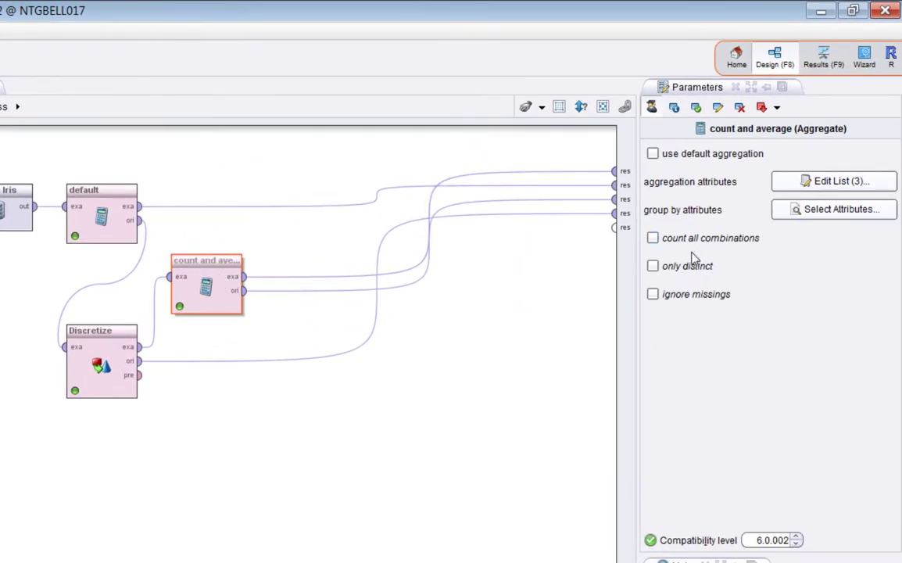
# - Turn on only distinct, rerun, adjust the a1 and count(a1) columns, then return to Design
pyautogui.click(653, 266)
pyautogui.press('F11')
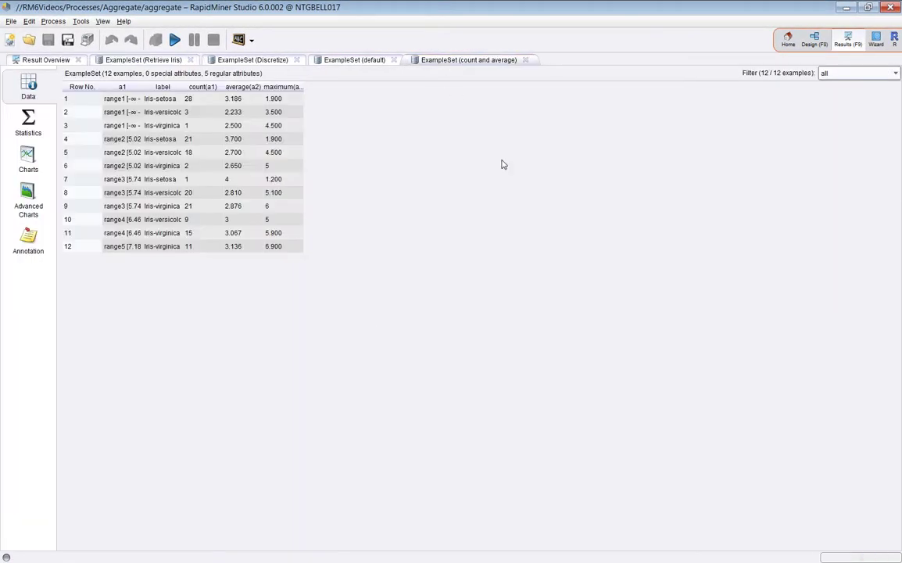
pyautogui.moveTo(141, 91); pyautogui.dragTo(334, 89)
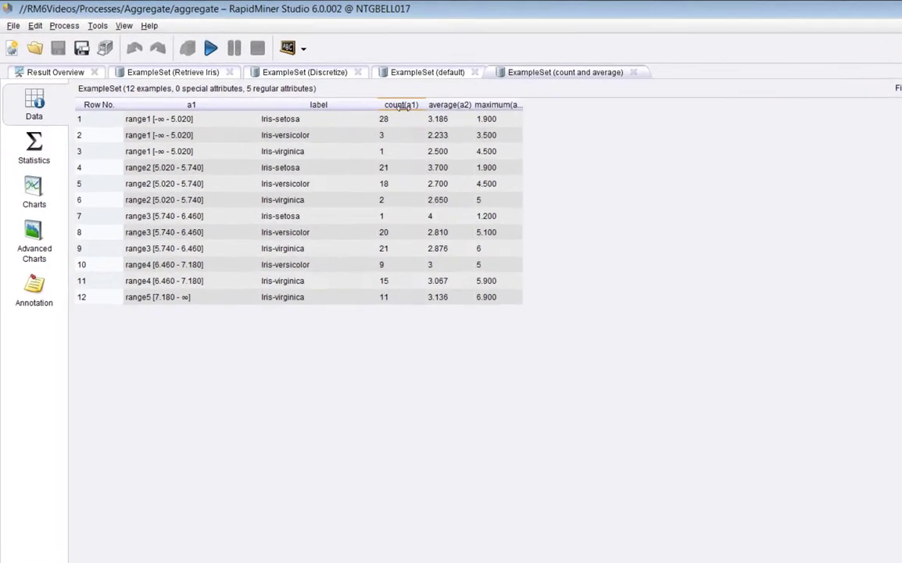
pyautogui.moveTo(545, 130); pyautogui.dragTo(848, 129)
pyautogui.moveTo(727, 126); pyautogui.dragTo(625, 132)
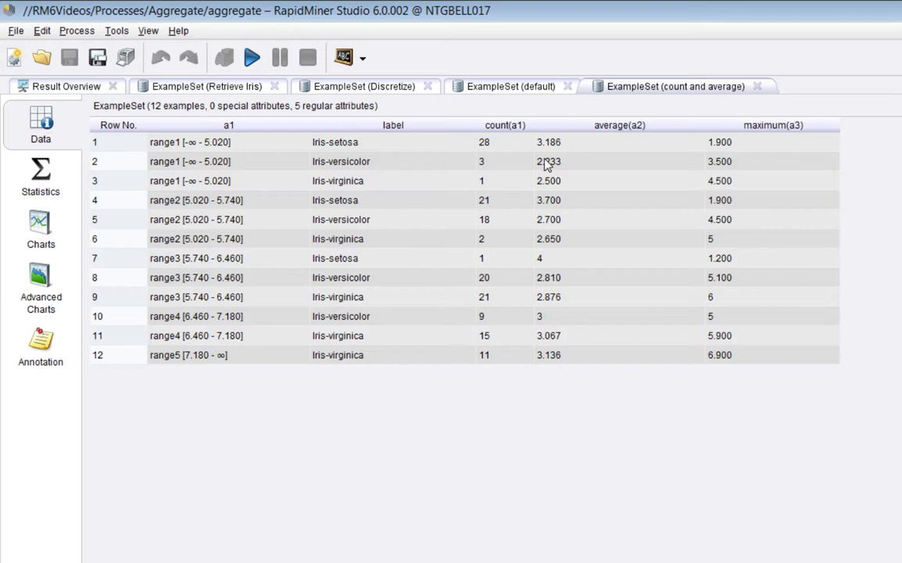
pyautogui.moveTo(536, 128); pyautogui.dragTo(583, 129)
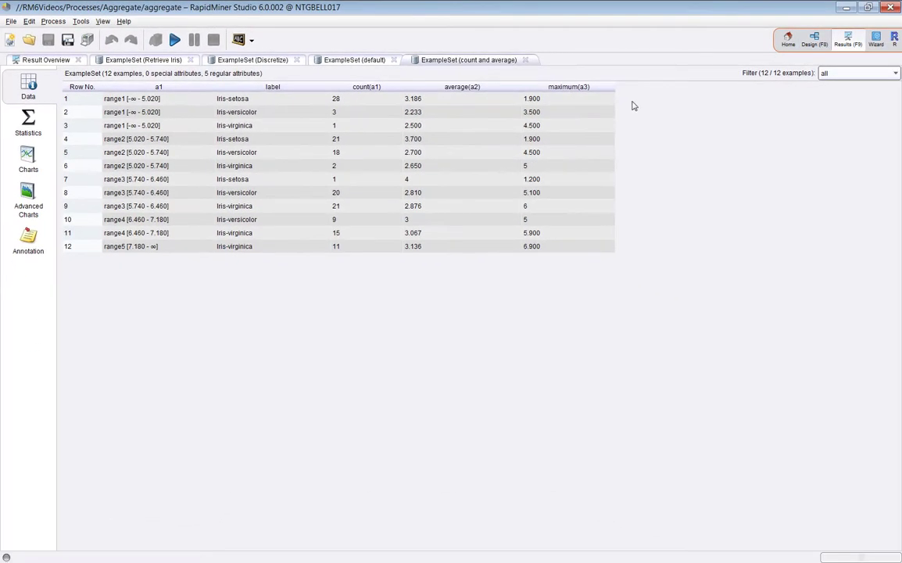
pyautogui.press('F8')
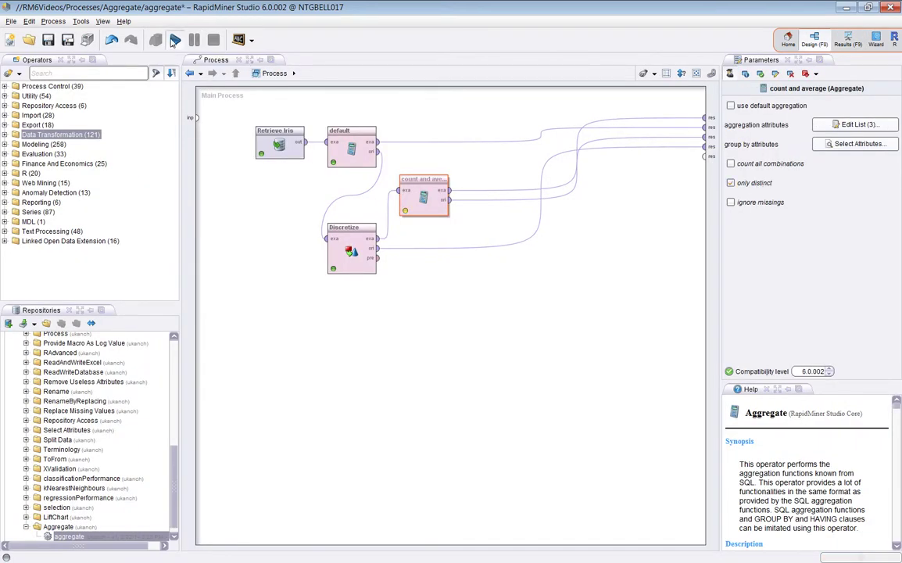
# - Save and rerun, then widen the a1, label, count, average and maximum(a3) columns of the result
pyautogui.hotkey('ctrl', 's')
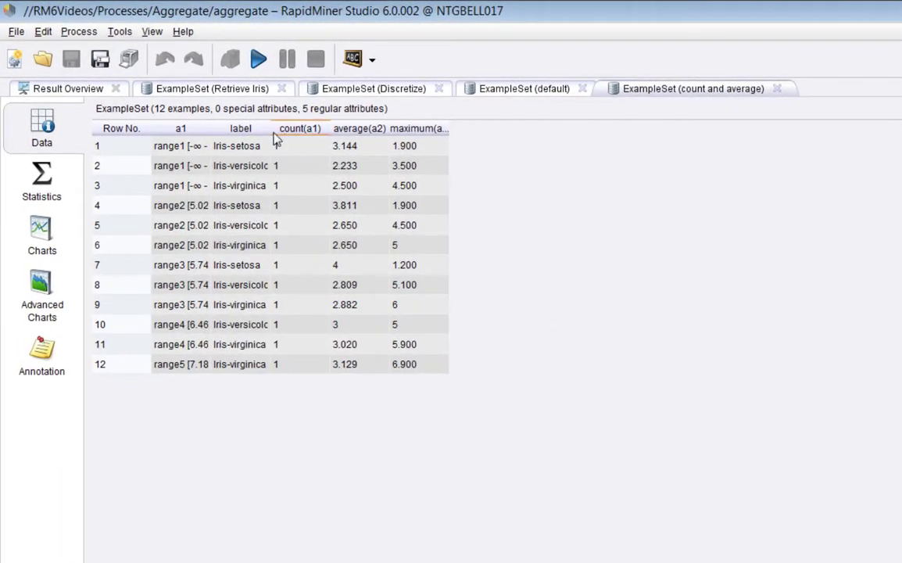
pyautogui.moveTo(211, 133); pyautogui.dragTo(220, 133)
pyautogui.moveTo(278, 133); pyautogui.dragTo(279, 133)
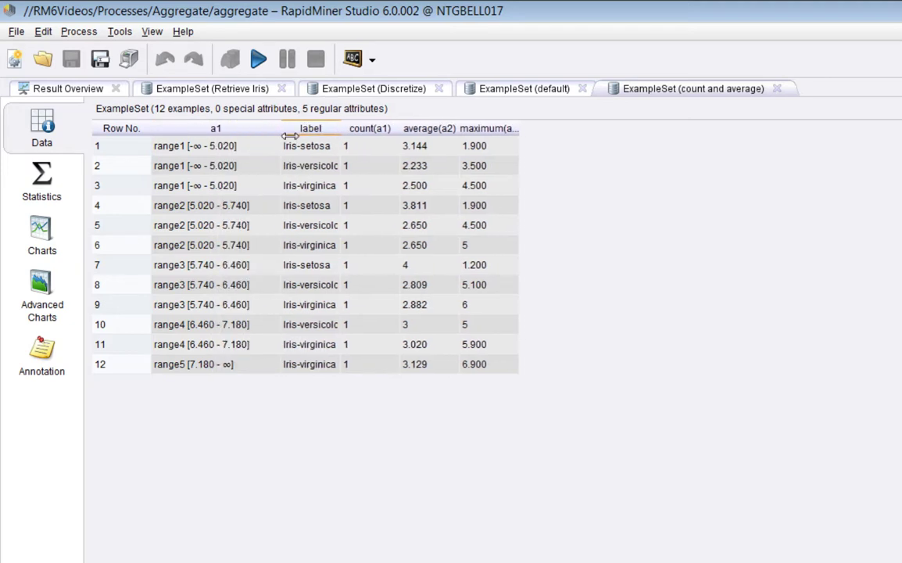
pyautogui.moveTo(344, 128); pyautogui.dragTo(393, 129)
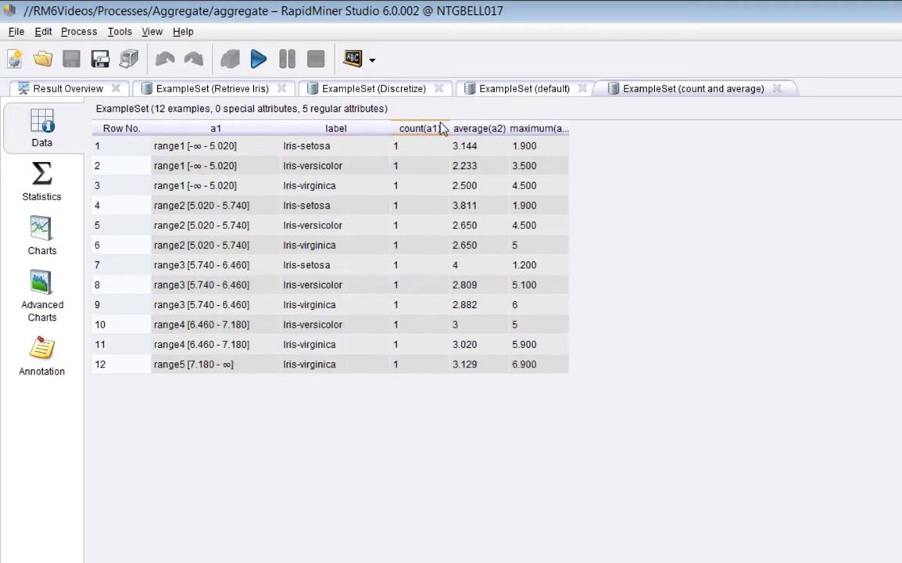
pyautogui.moveTo(447, 129); pyautogui.dragTo(501, 130)
pyautogui.moveTo(587, 129); pyautogui.dragTo(625, 131)
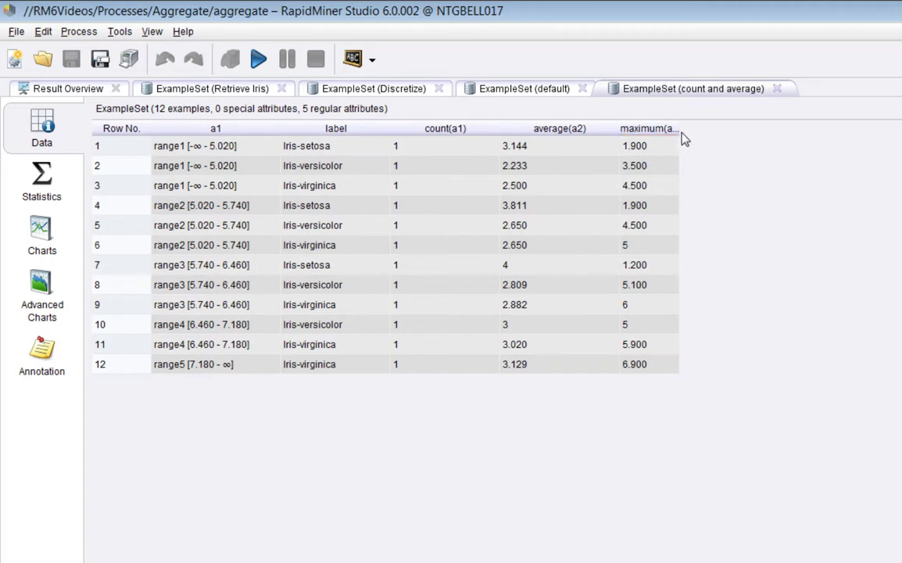
pyautogui.moveTo(685, 137); pyautogui.dragTo(833, 137)
pyautogui.moveTo(168, 144); pyautogui.dragTo(301, 145)
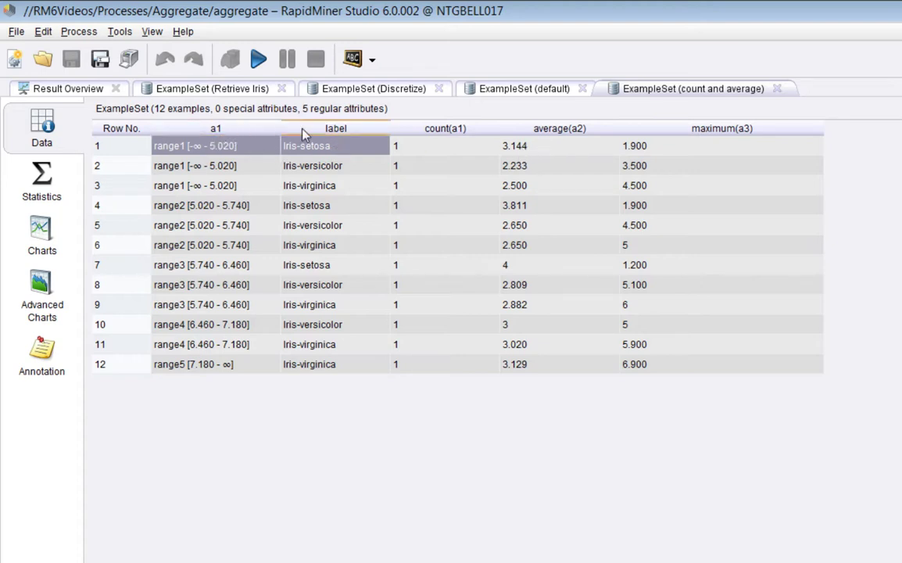
# - Sort the discretized Iris table by label, a1, then a2, checking the 3.400 and 3.100 values, and return to Design
pyautogui.click(389, 91)
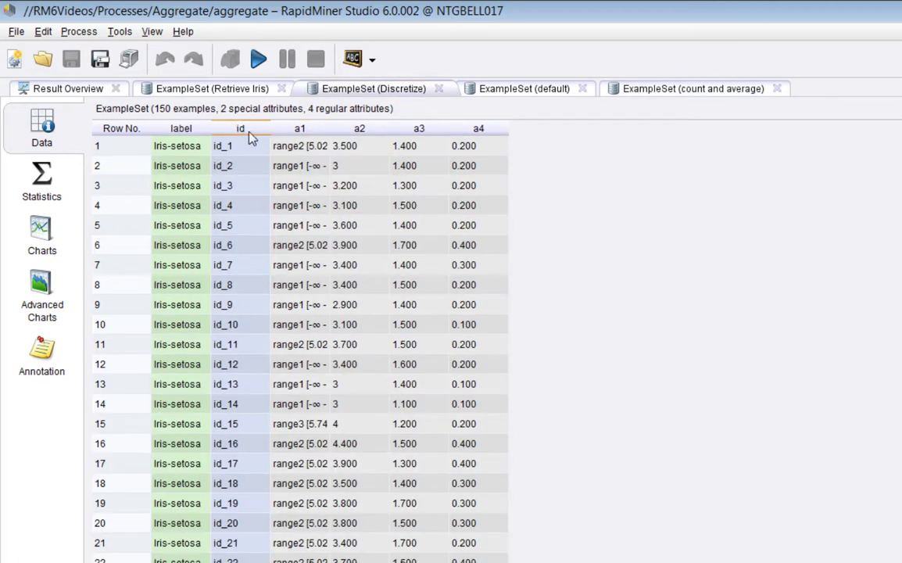
pyautogui.click(197, 129)
pyautogui.click(300, 129)
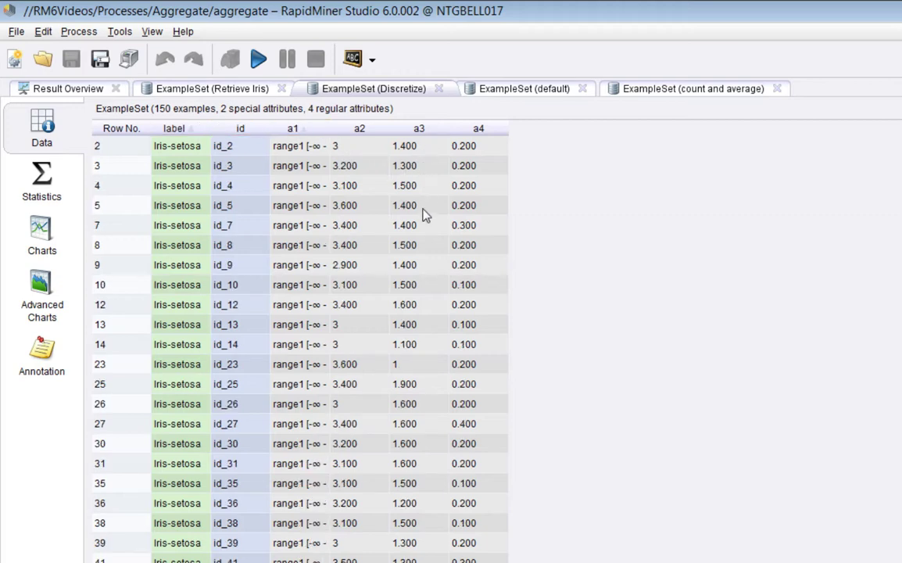
pyautogui.moveTo(368, 227); pyautogui.dragTo(371, 245)
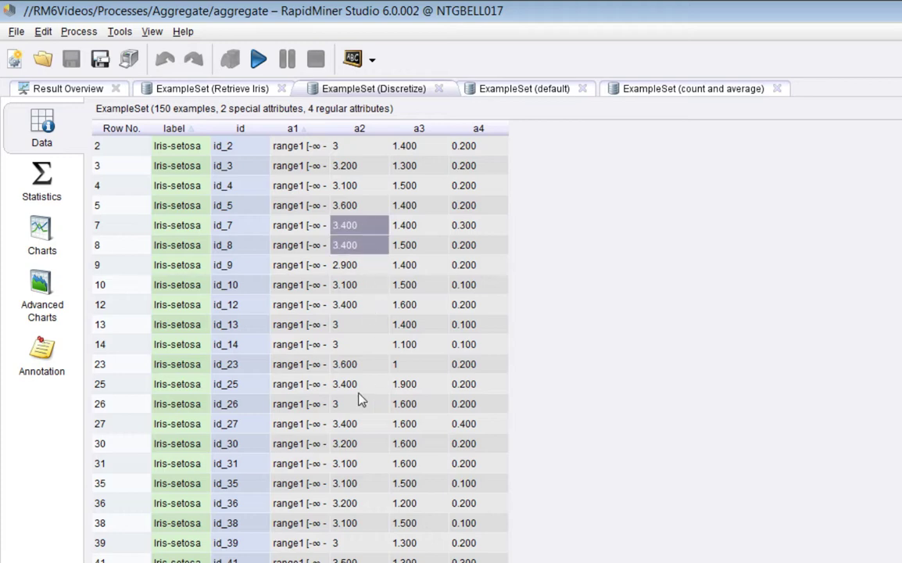
pyautogui.click(355, 128)
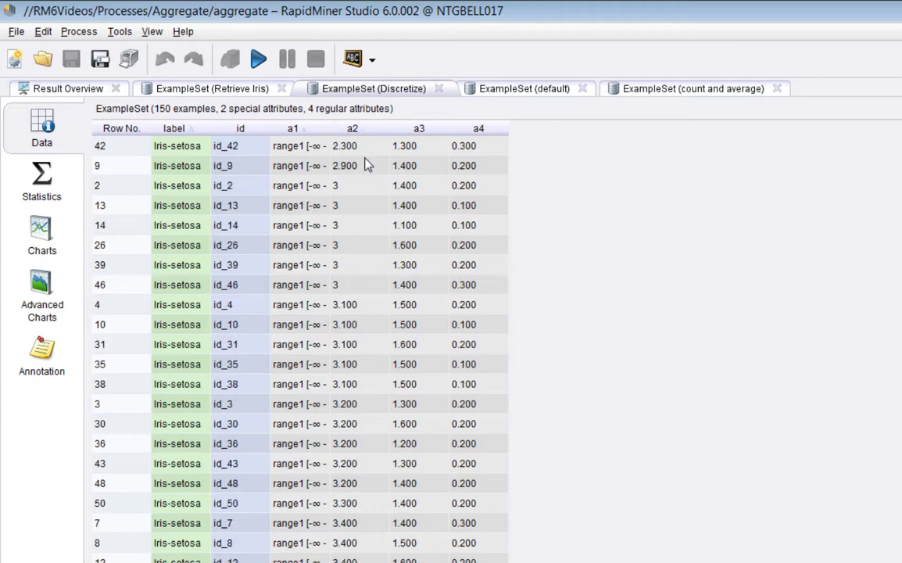
pyautogui.moveTo(346, 307); pyautogui.dragTo(347, 352)
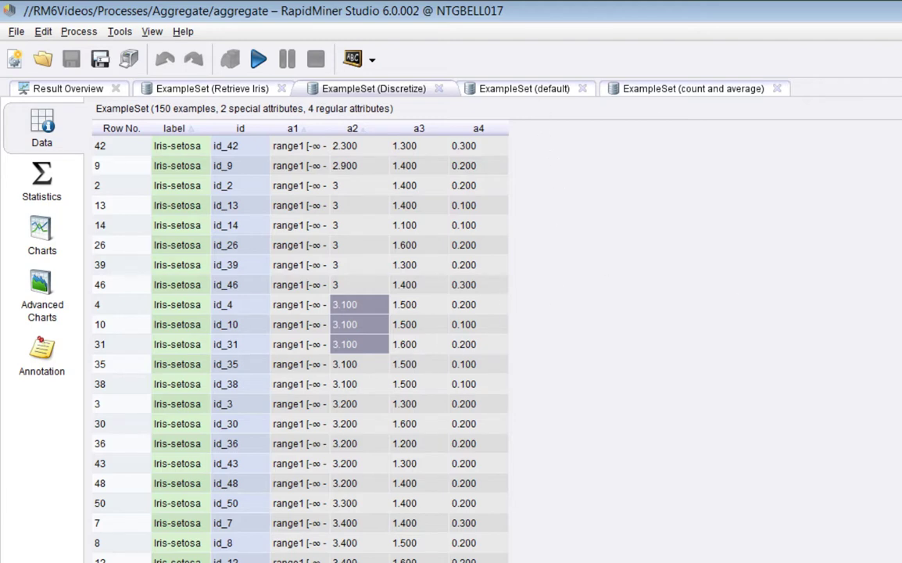
pyautogui.press('F8')
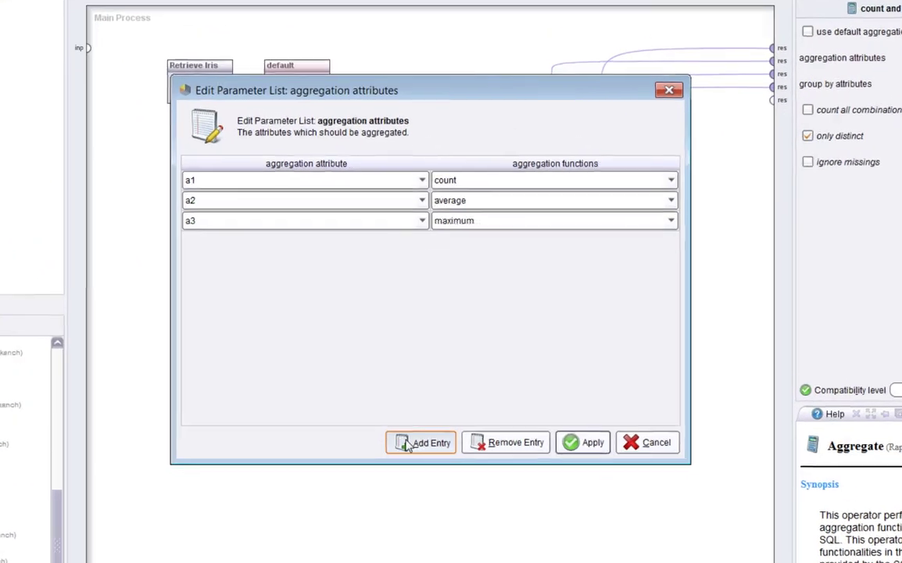
# - Add a fourth aggregation entry counting a2, apply it, and rerun the process
pyautogui.click(436, 421)
pyautogui.click(437, 254)
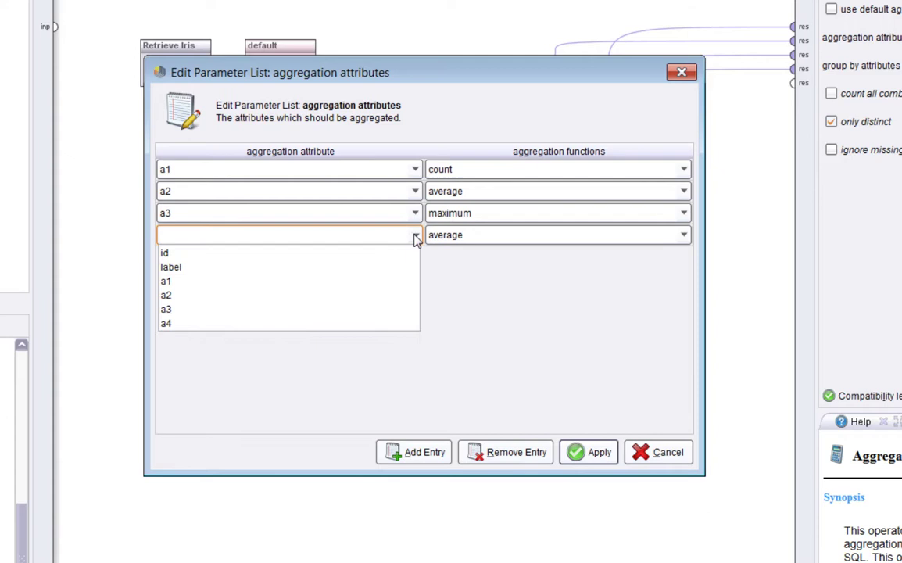
pyautogui.click(278, 296)
pyautogui.click(683, 234)
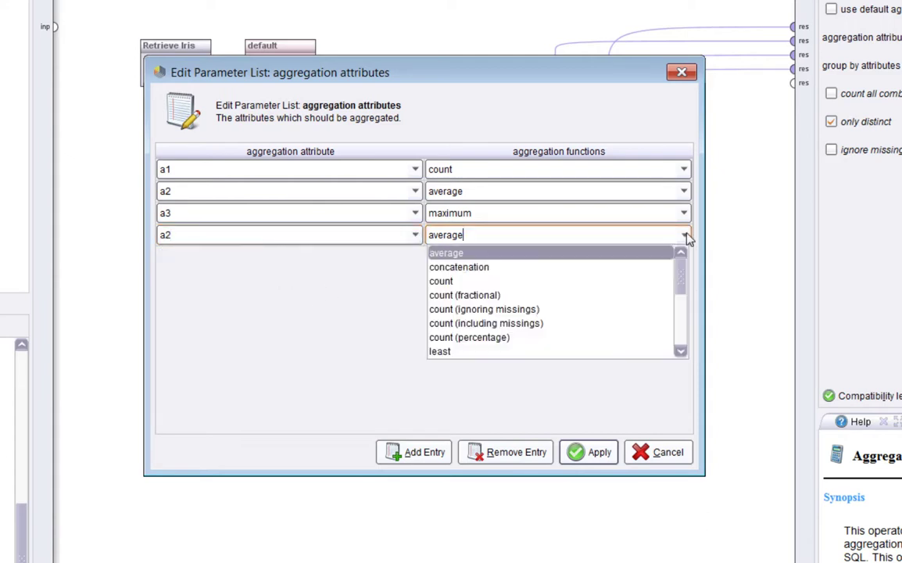
pyautogui.click(652, 281)
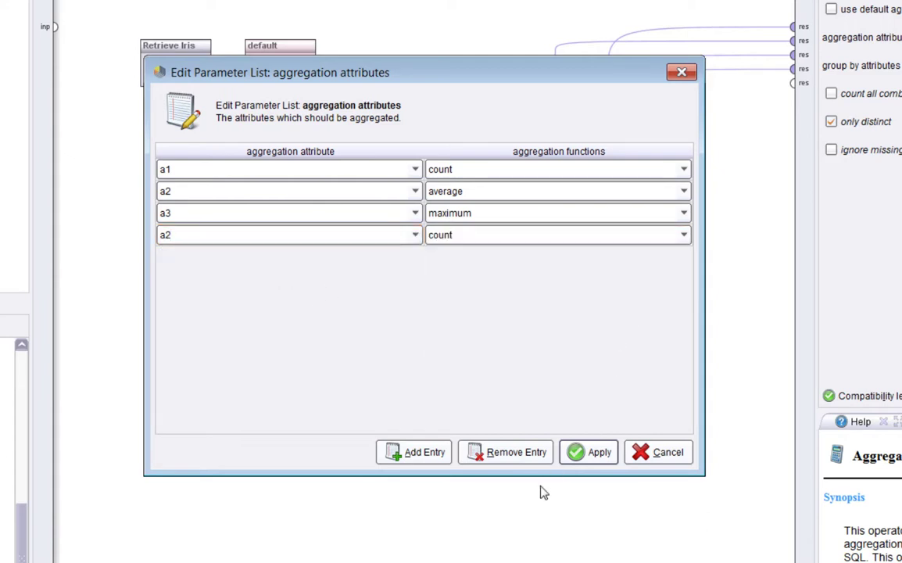
pyautogui.click(584, 455)
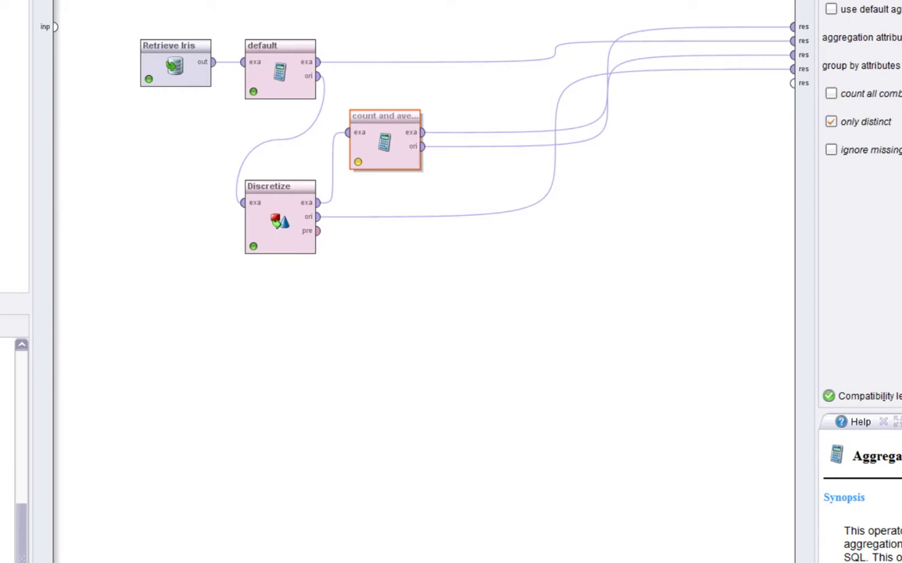
pyautogui.press('F11')
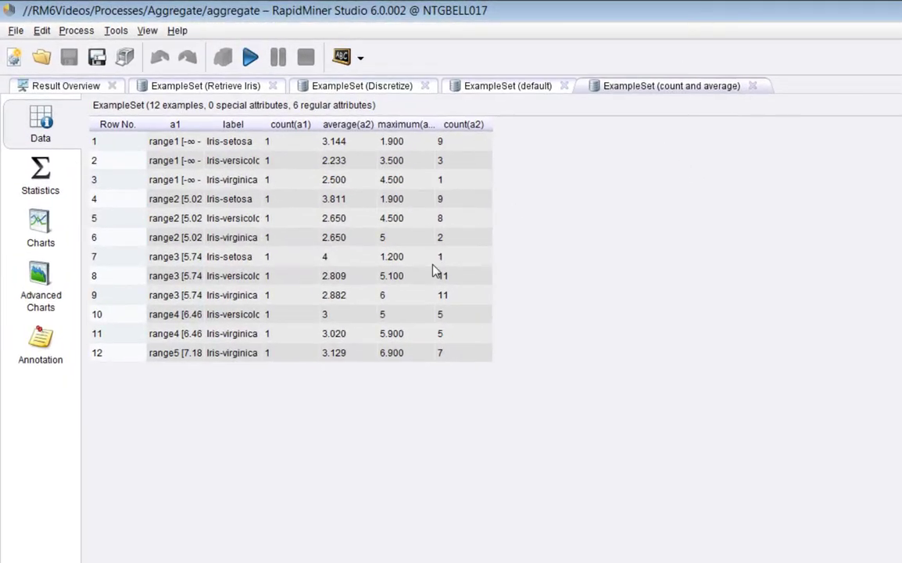
# - Widen the count(a2), a1, label and average(a2) columns of the result table
pyautogui.moveTo(499, 128); pyautogui.dragTo(603, 128)
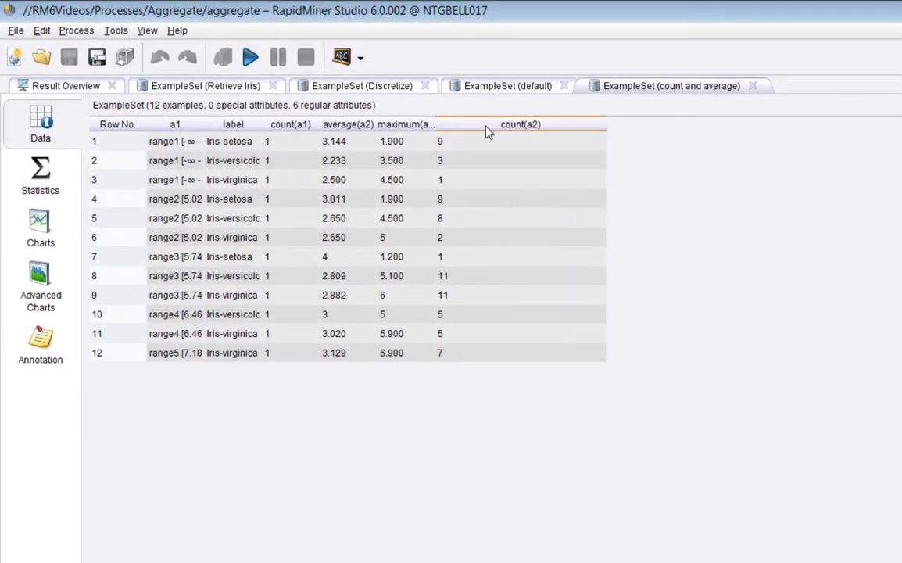
pyautogui.moveTo(202, 133); pyautogui.dragTo(299, 133)
pyautogui.moveTo(355, 127); pyautogui.dragTo(420, 127)
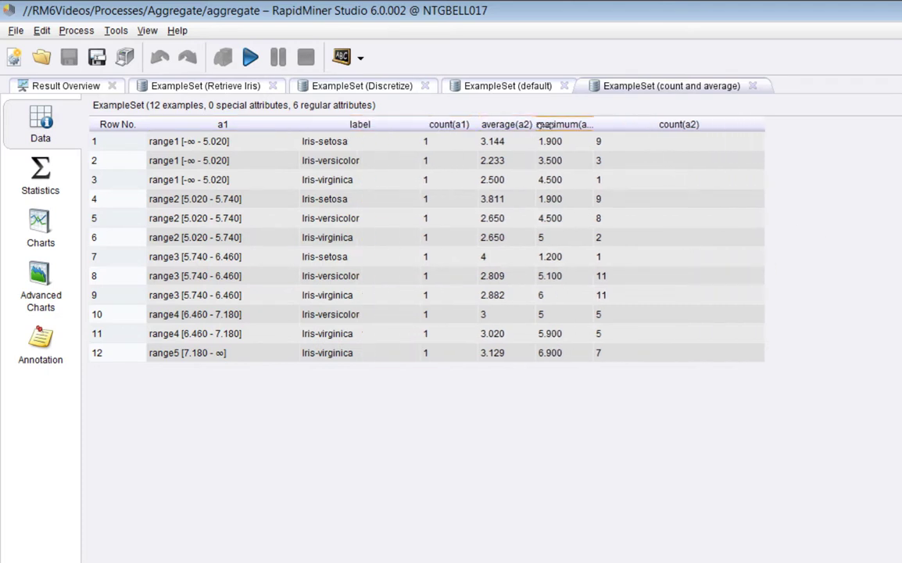
pyautogui.moveTo(534, 125); pyautogui.dragTo(579, 125)
# - Inspect row 1's count(a2), a1 range and Iris-setosa label values, then return to Design
pyautogui.click(657, 142)
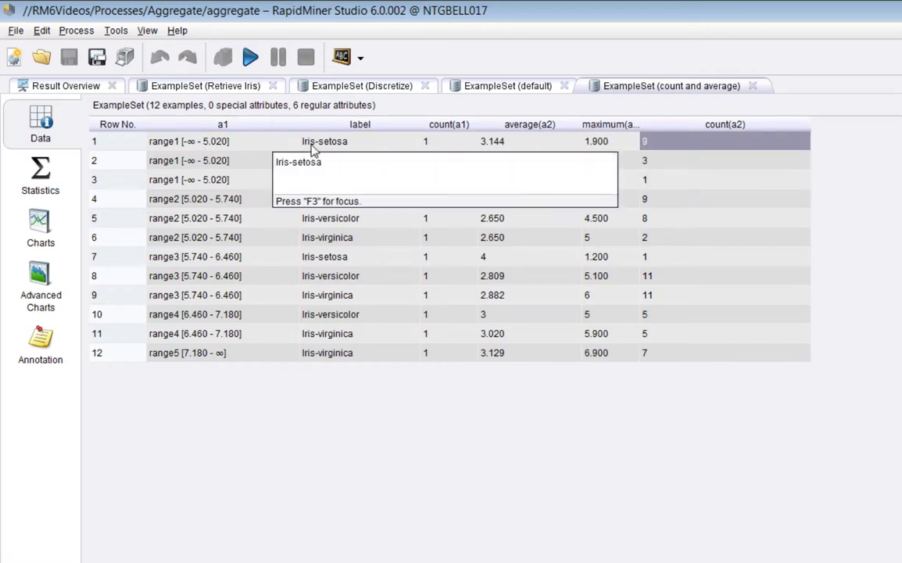
pyautogui.click(214, 150)
pyautogui.click(315, 149)
pyautogui.click(227, 152)
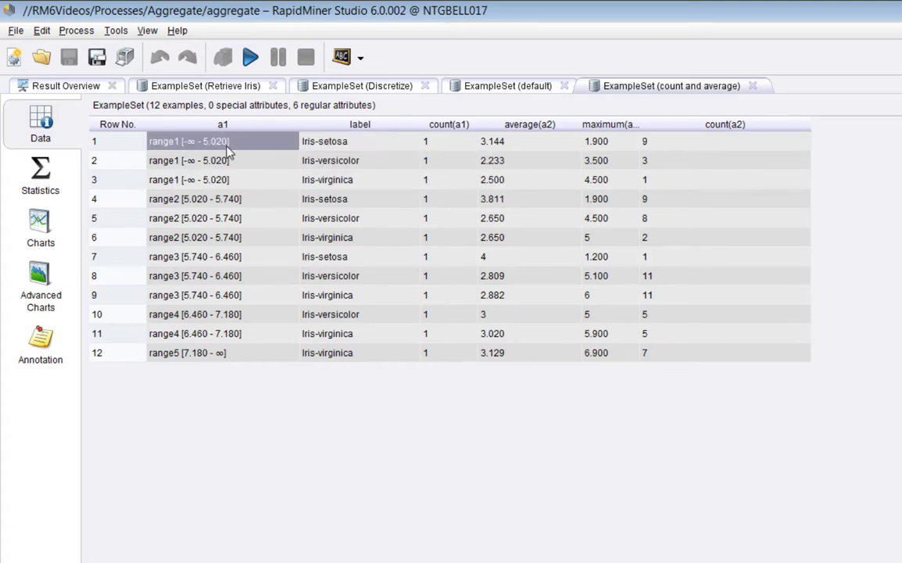
pyautogui.click(330, 139)
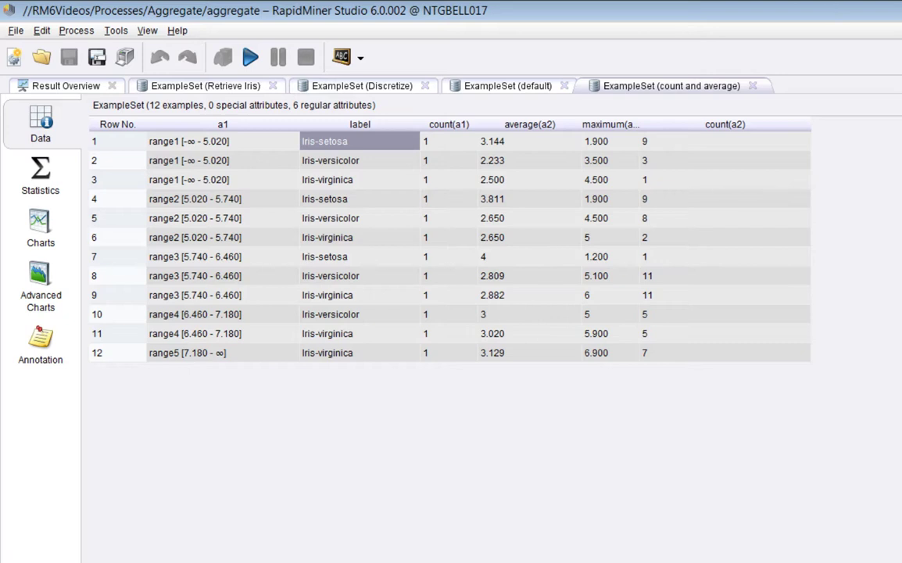
pyautogui.press('F8')
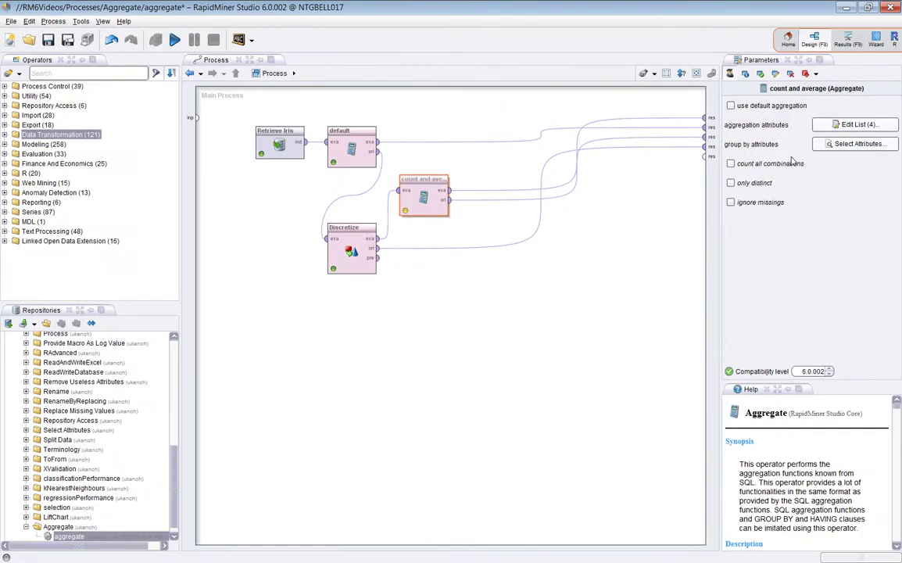
# - Turn on count all combinations, keep grouping by a1 and label, leave the aggregation list unchanged, and rerun
pyautogui.click(781, 165)
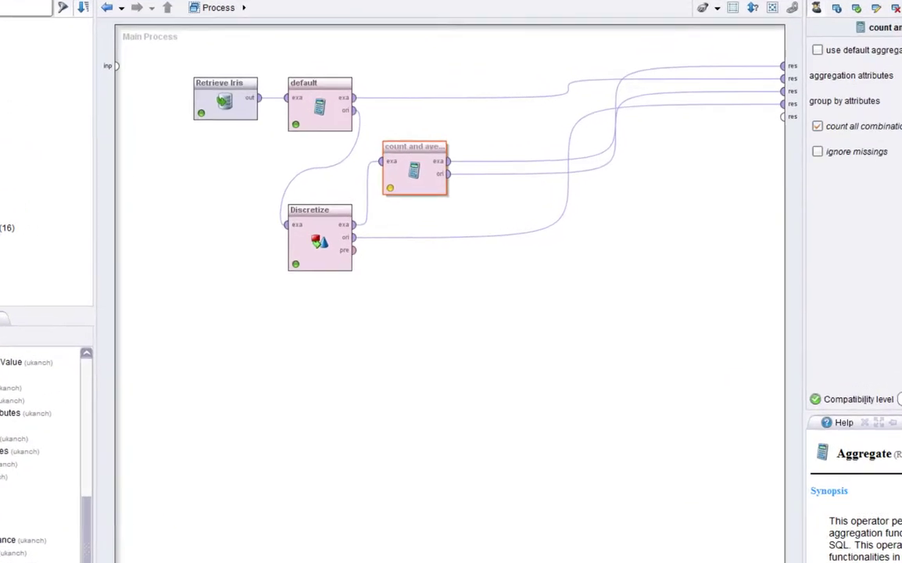
pyautogui.click(829, 145)
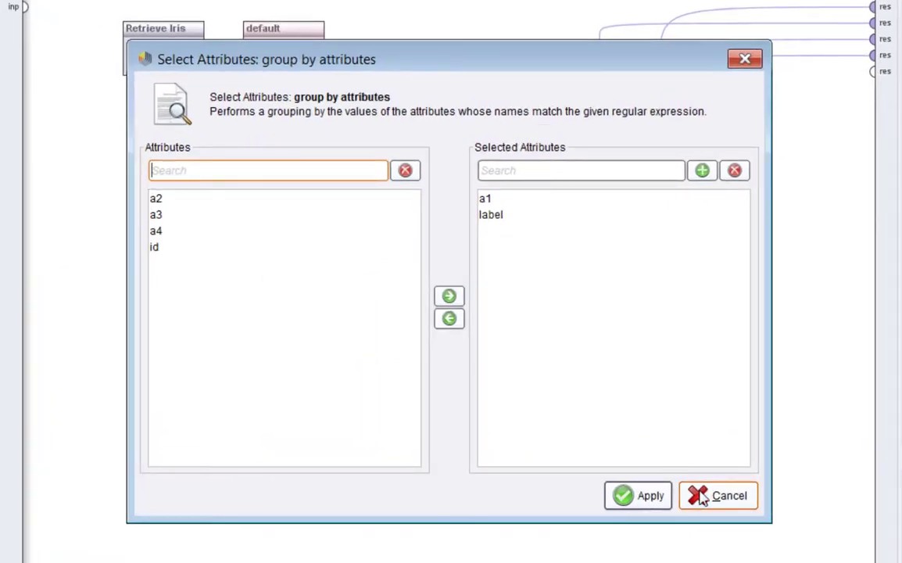
pyautogui.click(638, 494)
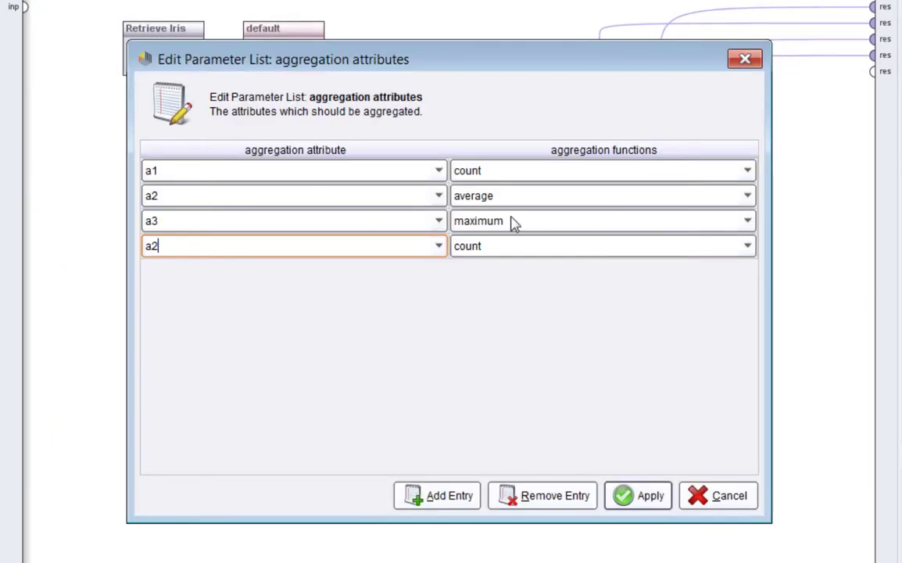
pyautogui.click(711, 500)
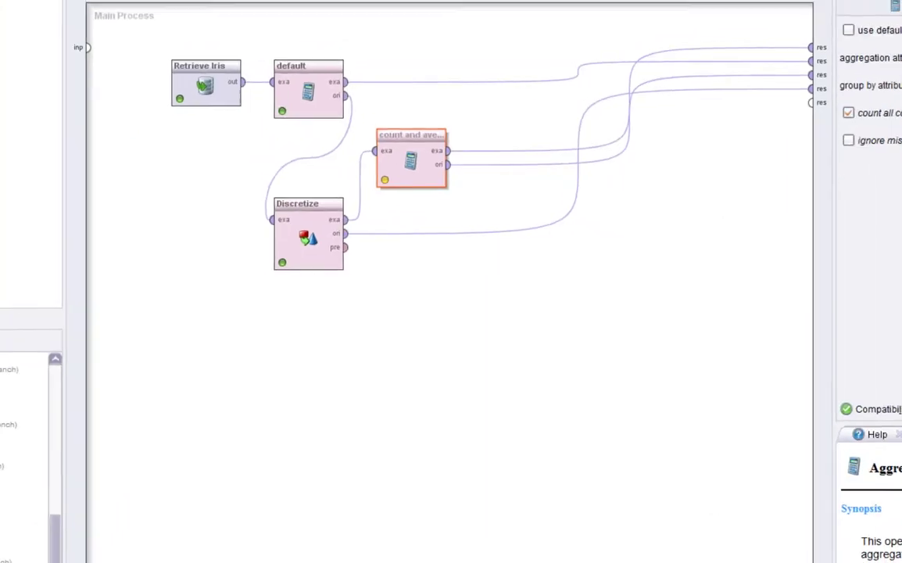
pyautogui.press('F11')
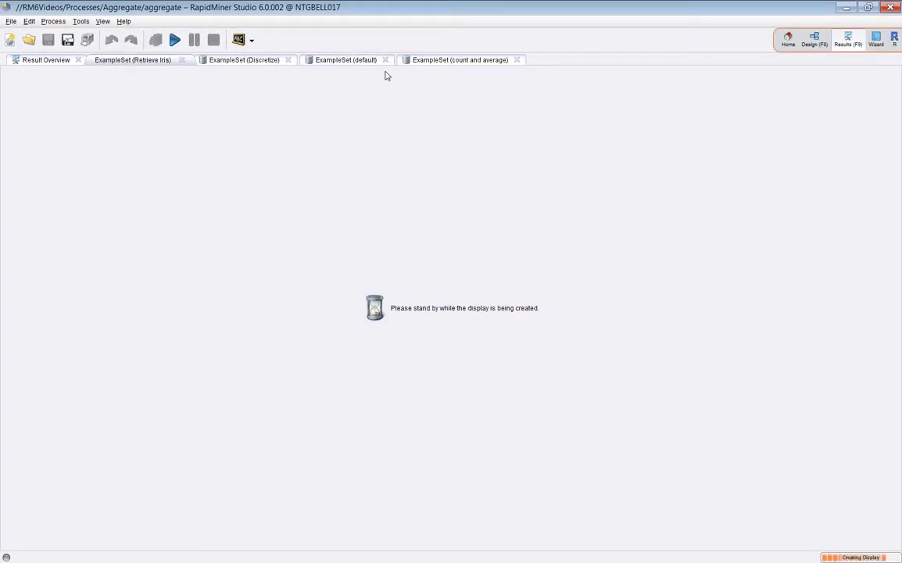
# - In the count-and-average ExampleSet, fit all column widths and widen a1 and label to show full ranges and names
pyautogui.click(471, 61)
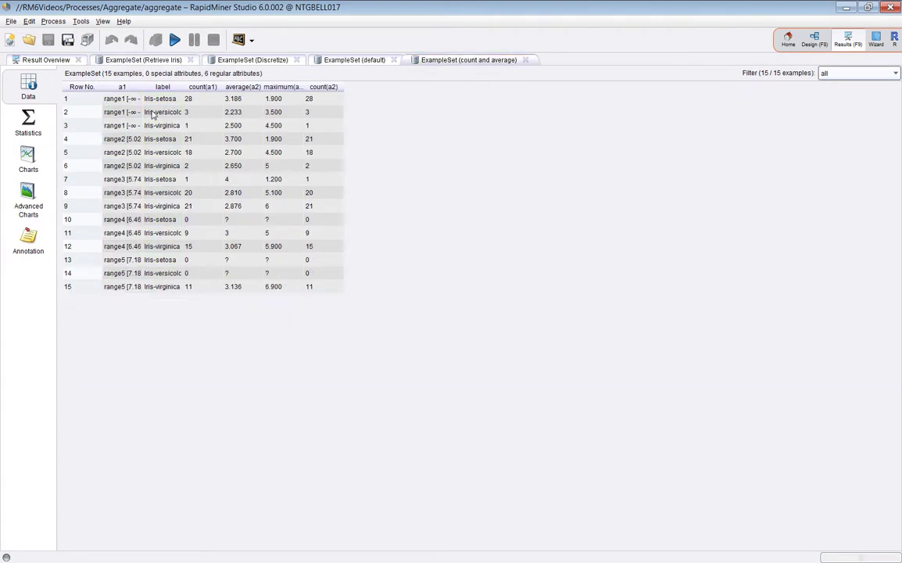
pyautogui.moveTo(142, 87); pyautogui.dragTo(189, 87)
pyautogui.rightClick(198, 128)
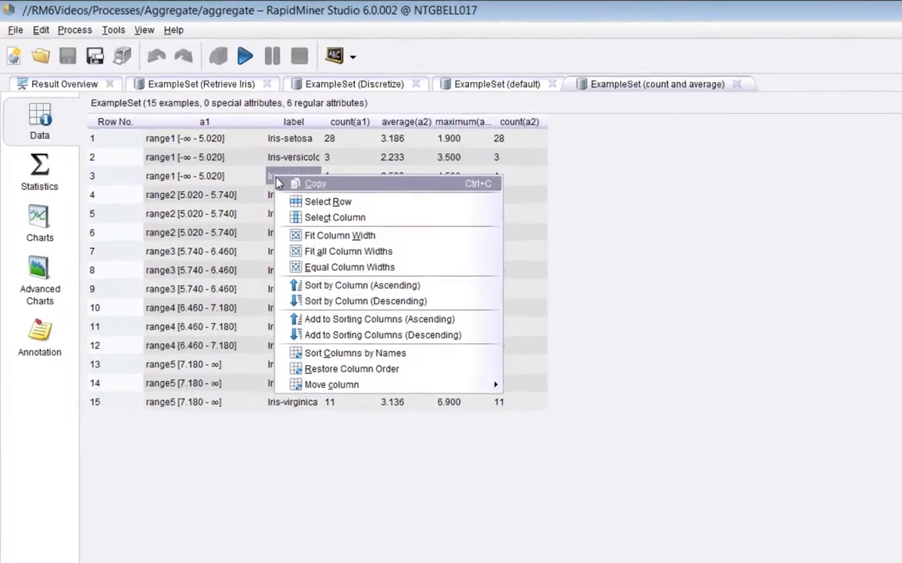
pyautogui.click(343, 251)
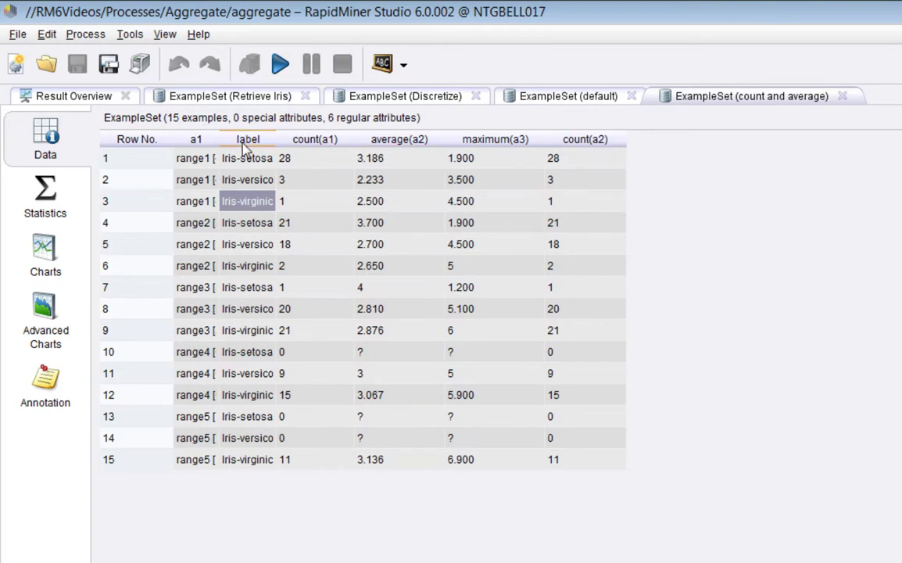
pyautogui.moveTo(219, 139); pyautogui.dragTo(301, 140)
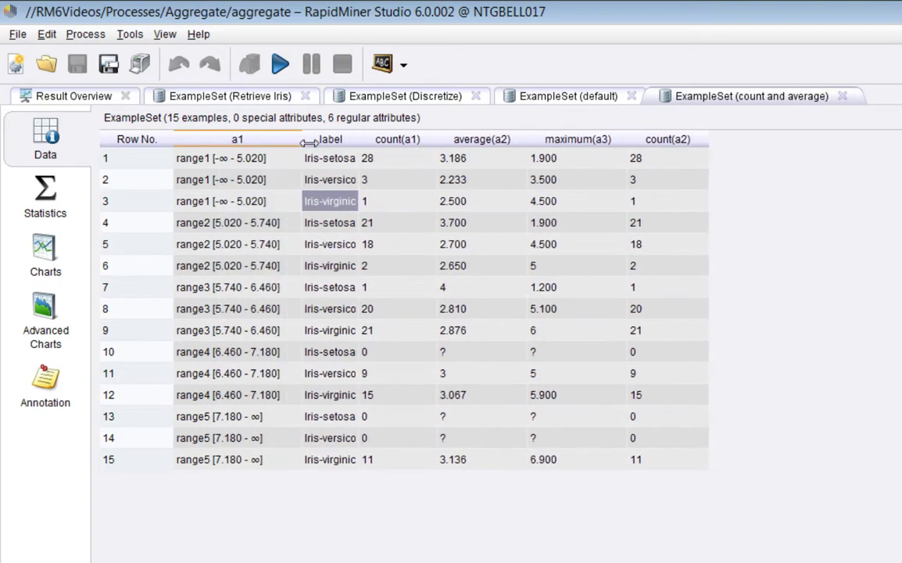
pyautogui.moveTo(367, 142); pyautogui.dragTo(395, 141)
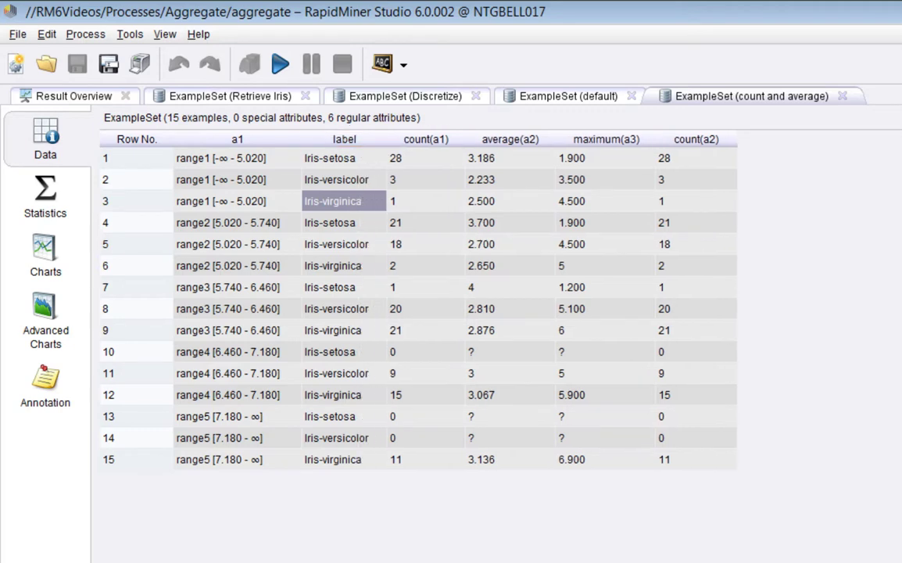